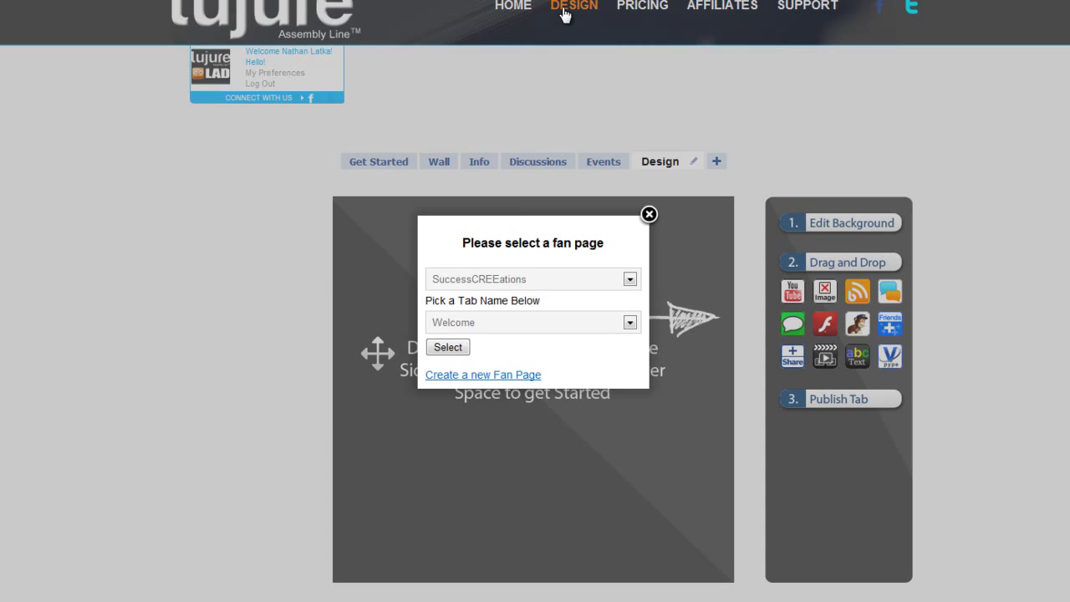
- Choose the Lujure fan page and the Welcome tab name, and confirm the selection
click(630, 279)
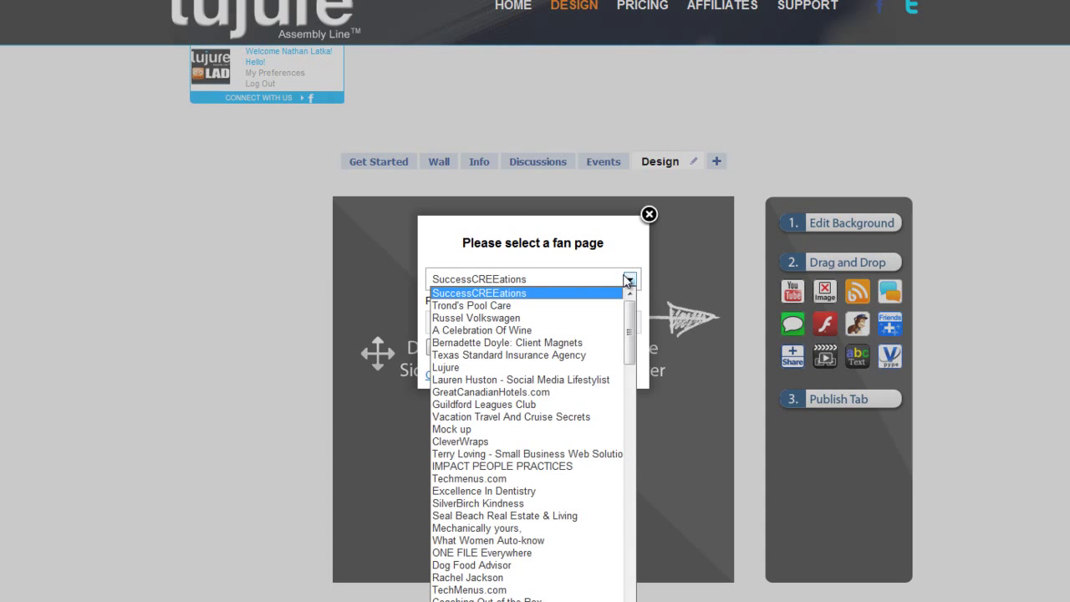
click(483, 372)
click(496, 324)
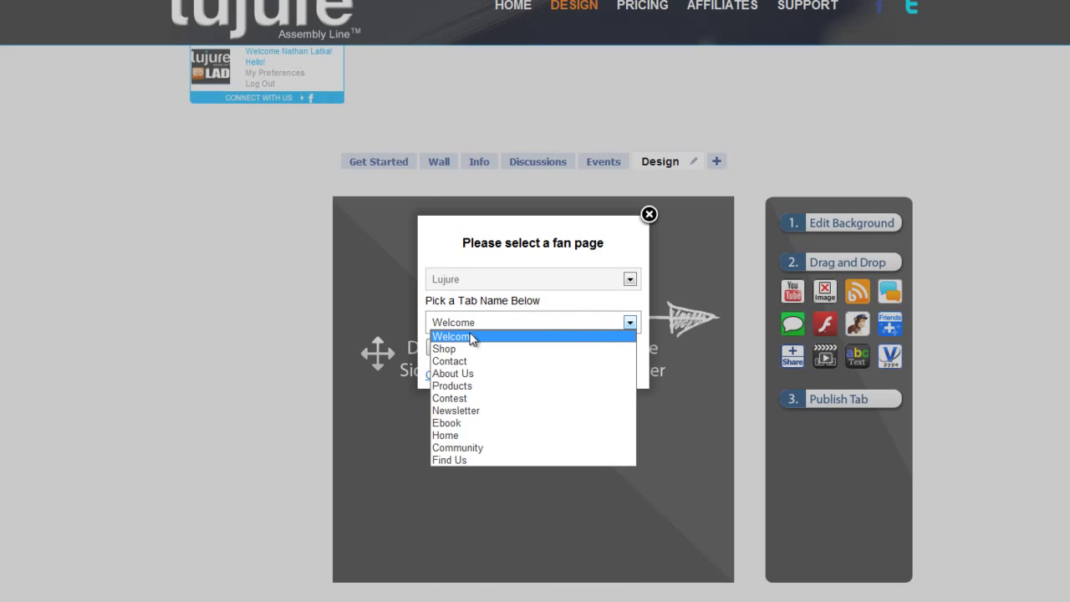
click(470, 338)
click(459, 346)
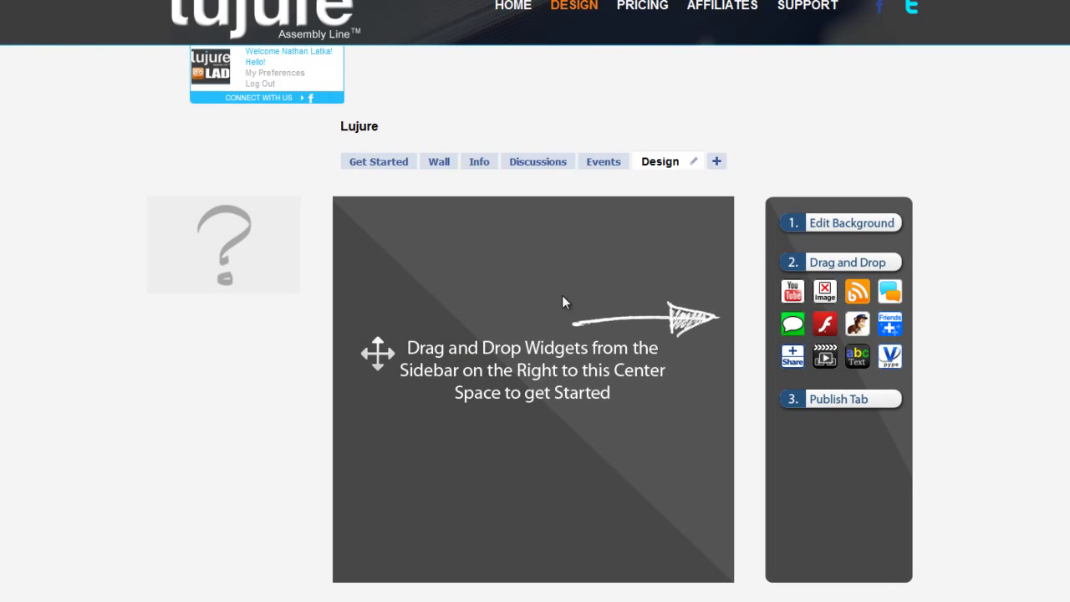
- Upload background_image_1579 as the tab background, set the page height to 18, and save
click(828, 227)
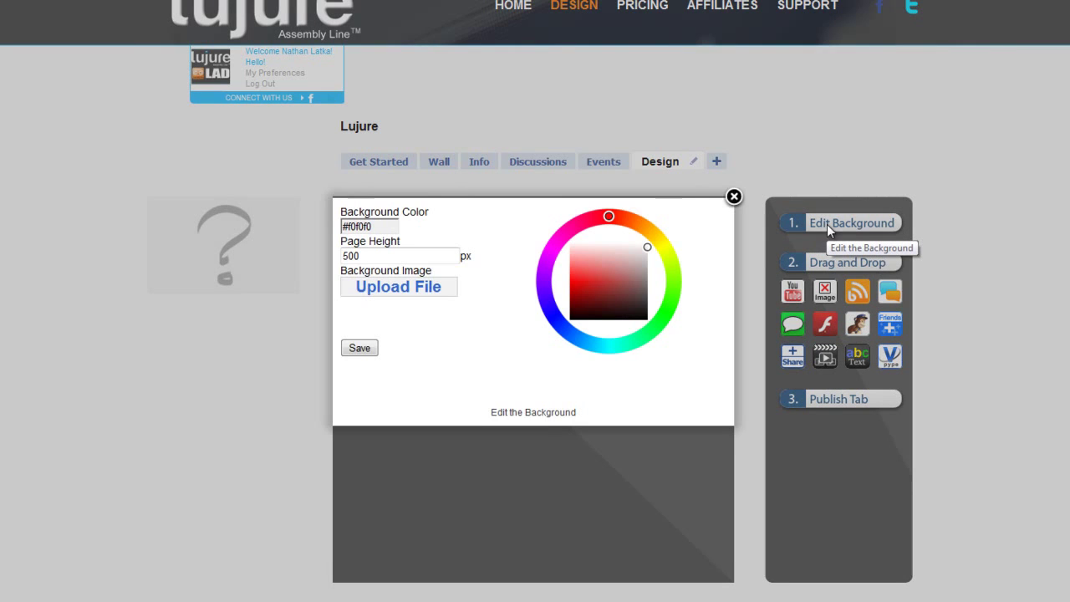
click(375, 289)
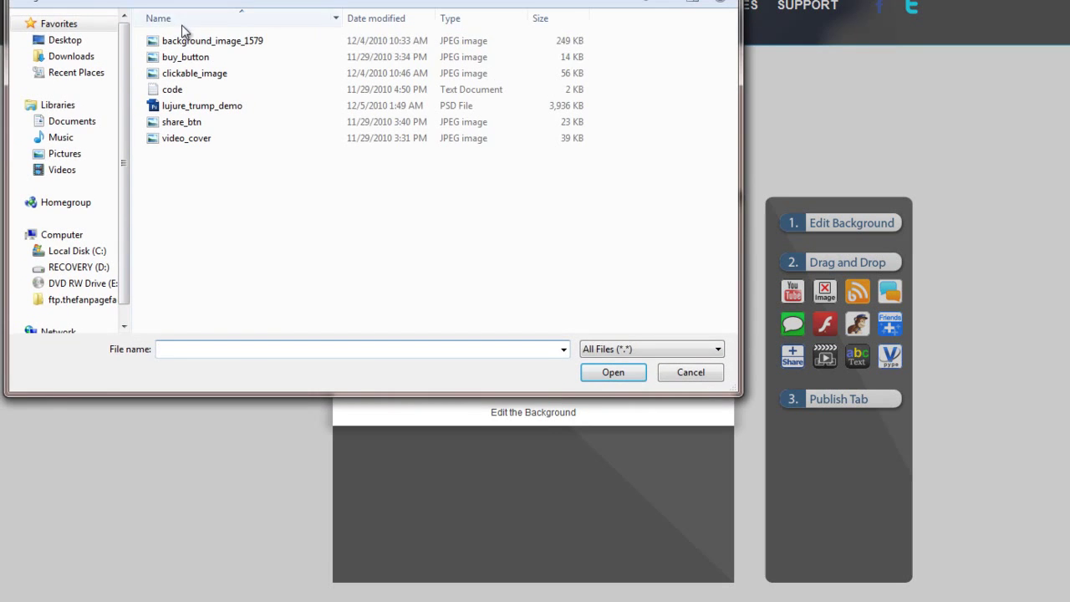
double_click(186, 41)
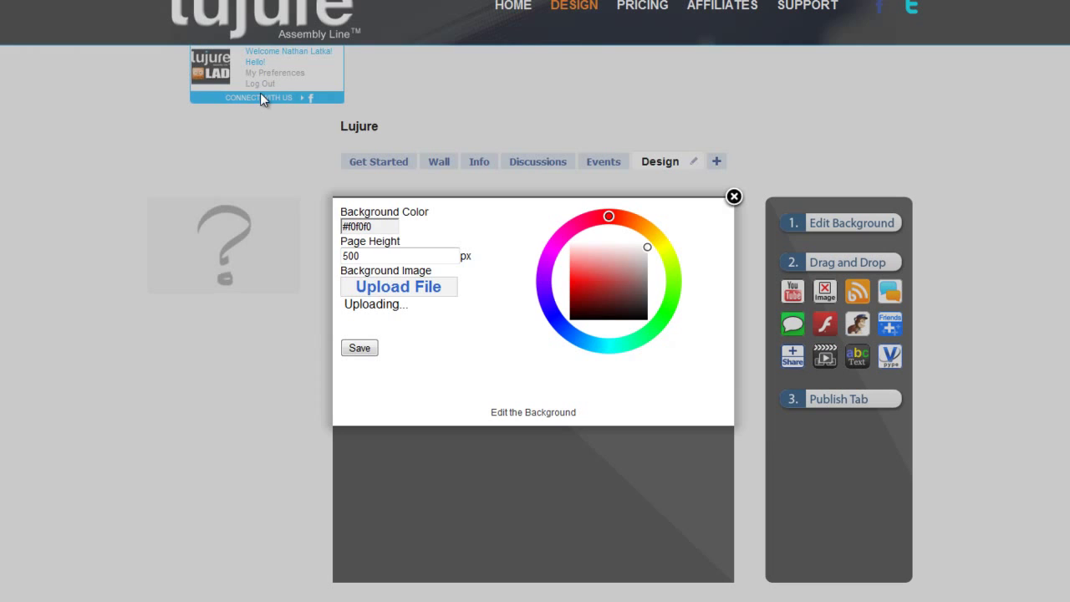
drag(373, 257, 332, 262)
text(1)
text(8)
click(360, 348)
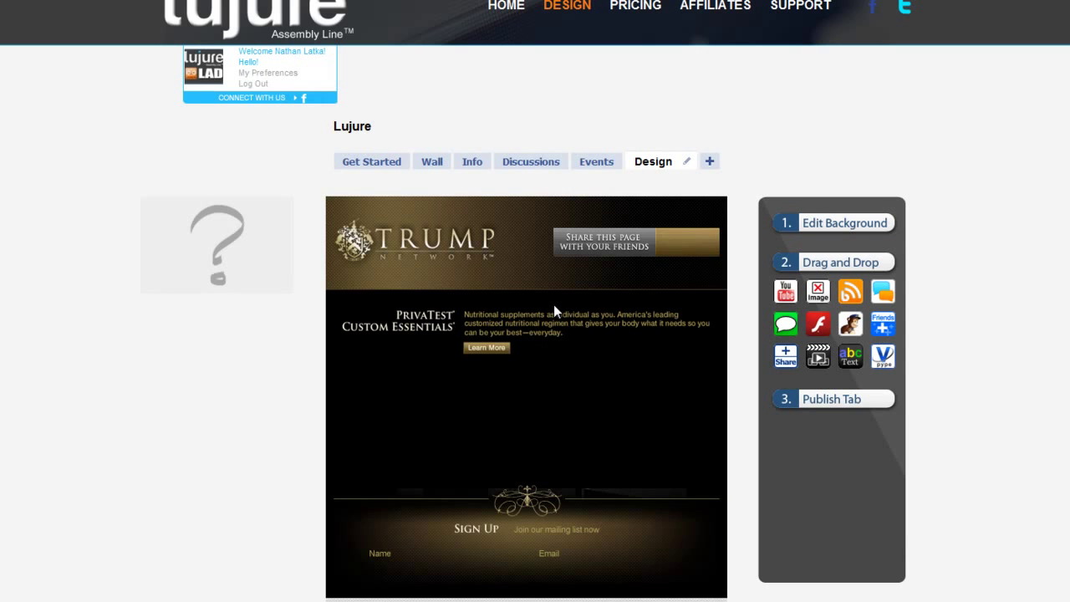
- Add a Share widget titled 'Trump' with the suggested description
scroll(638, 338, down, 3)
scroll(640, 338, up, 3)
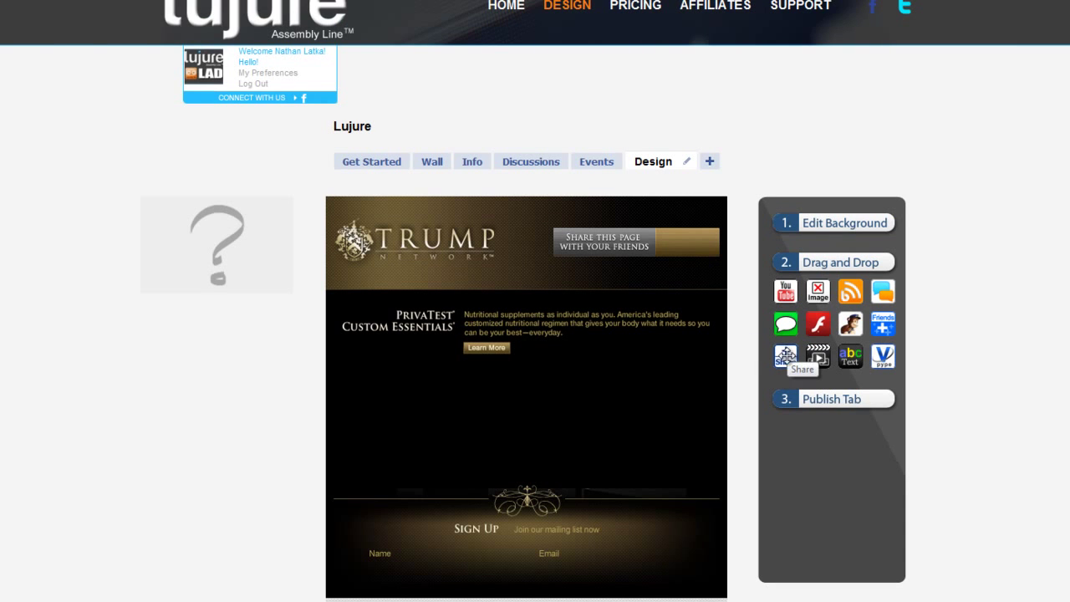
mouse_move(786, 355)
mouse_down()
mouse_move(603, 364)
mouse_move(373, 353)
mouse_up()
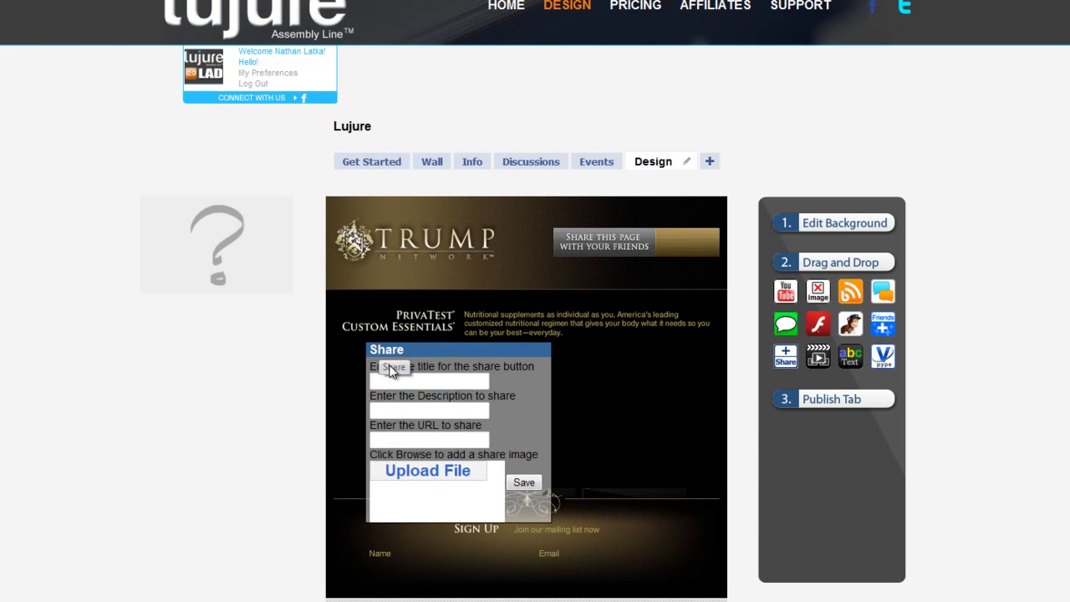
click(419, 408)
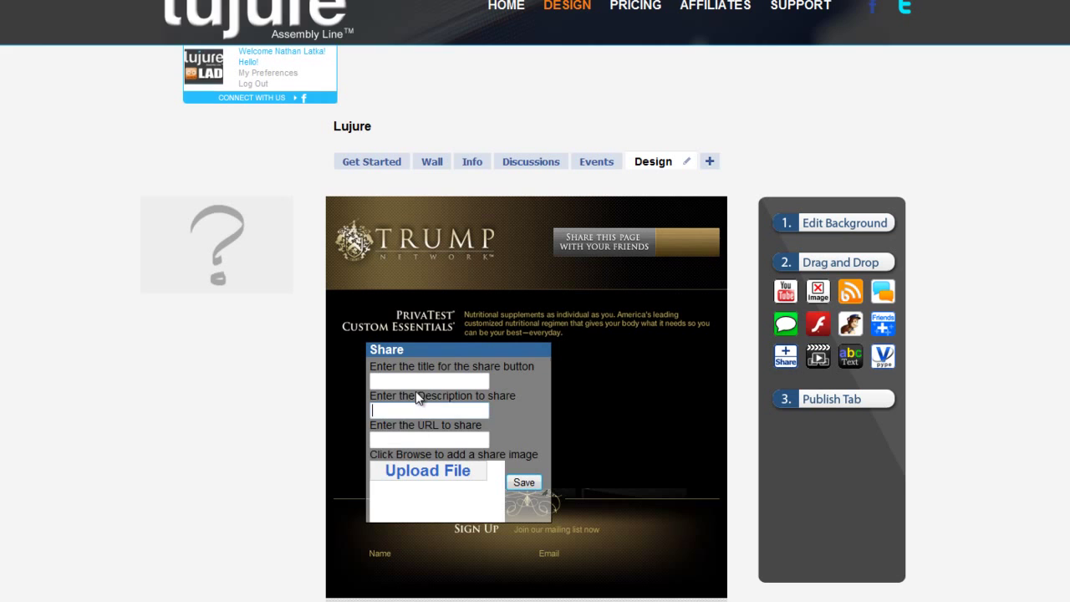
click(413, 382)
text(Trump)
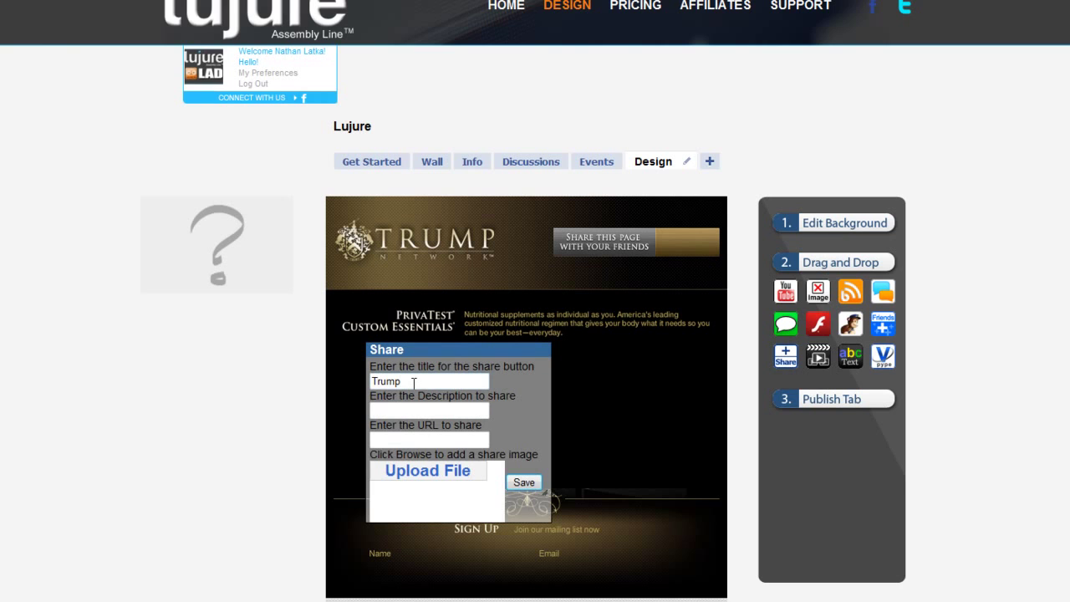
click(427, 408)
text(A)
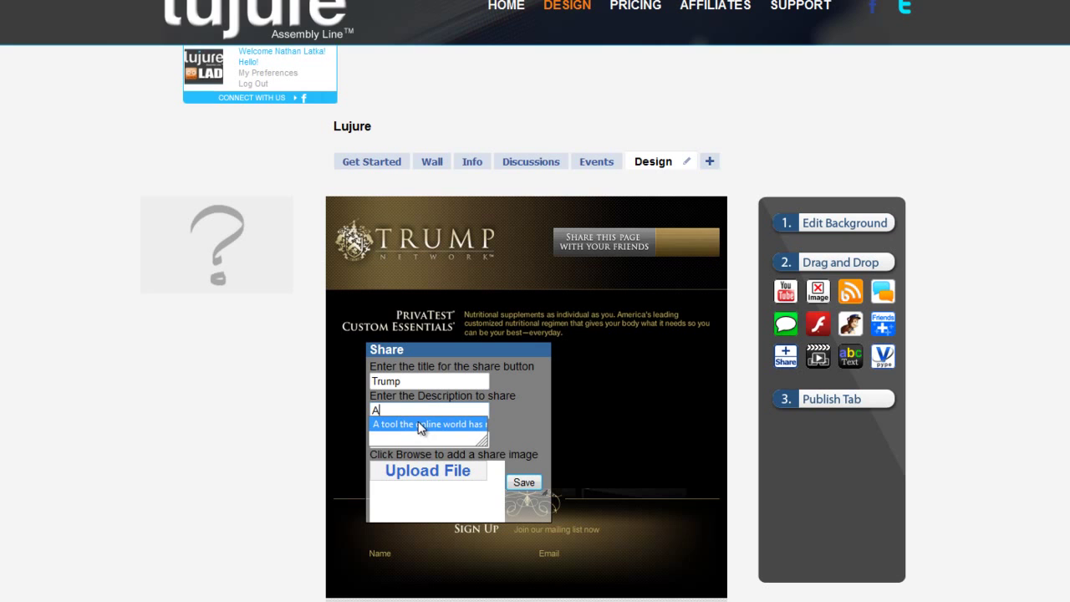
click(416, 435)
- Link the share button to the Facebook page, use the share_btn image, save, and move it top right
click(418, 436)
text(http)
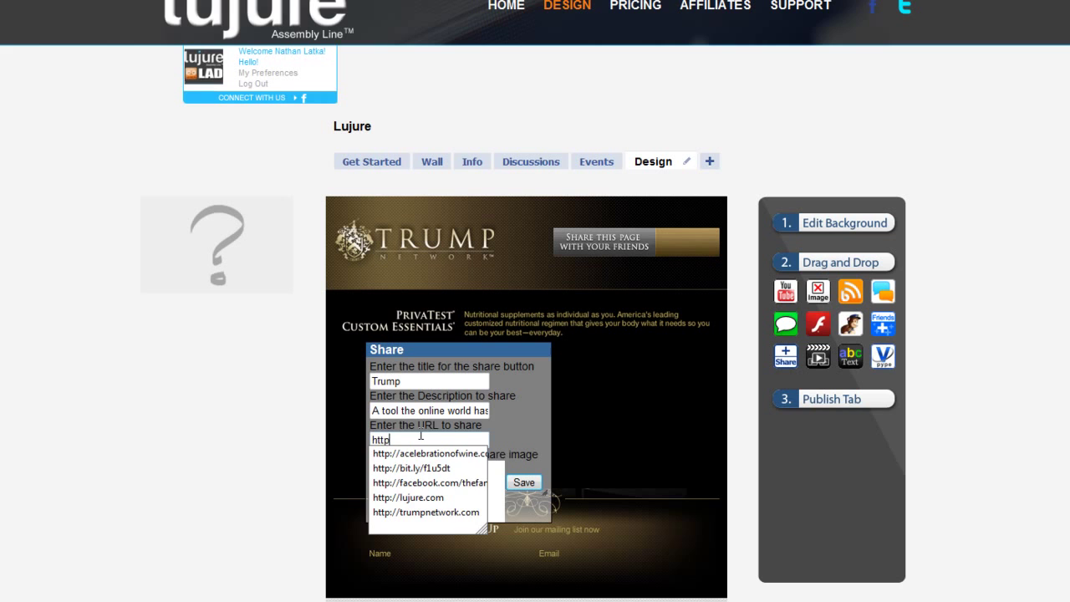
click(443, 484)
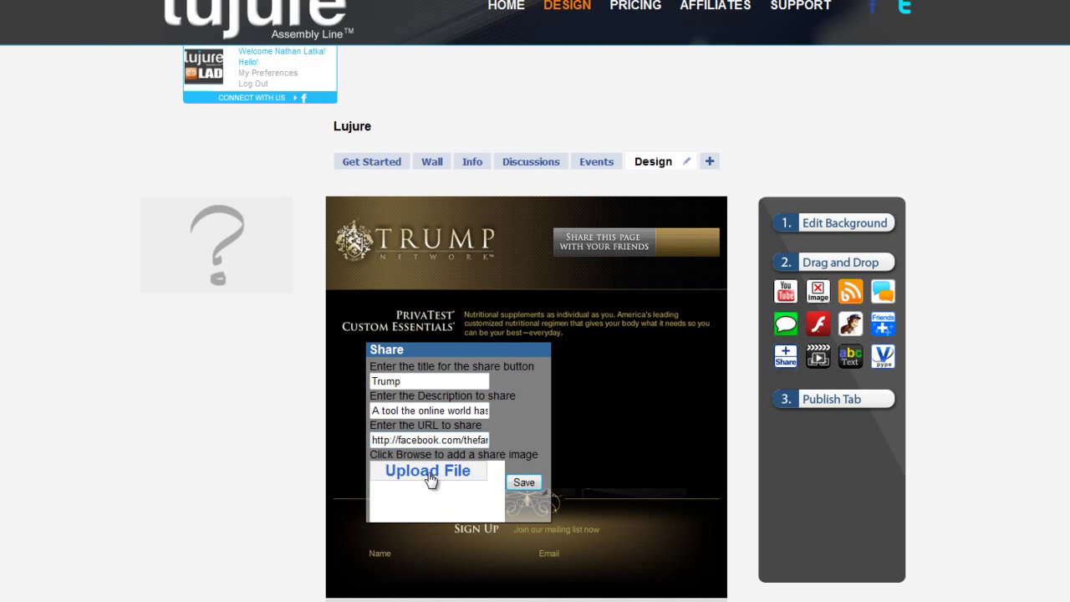
click(403, 468)
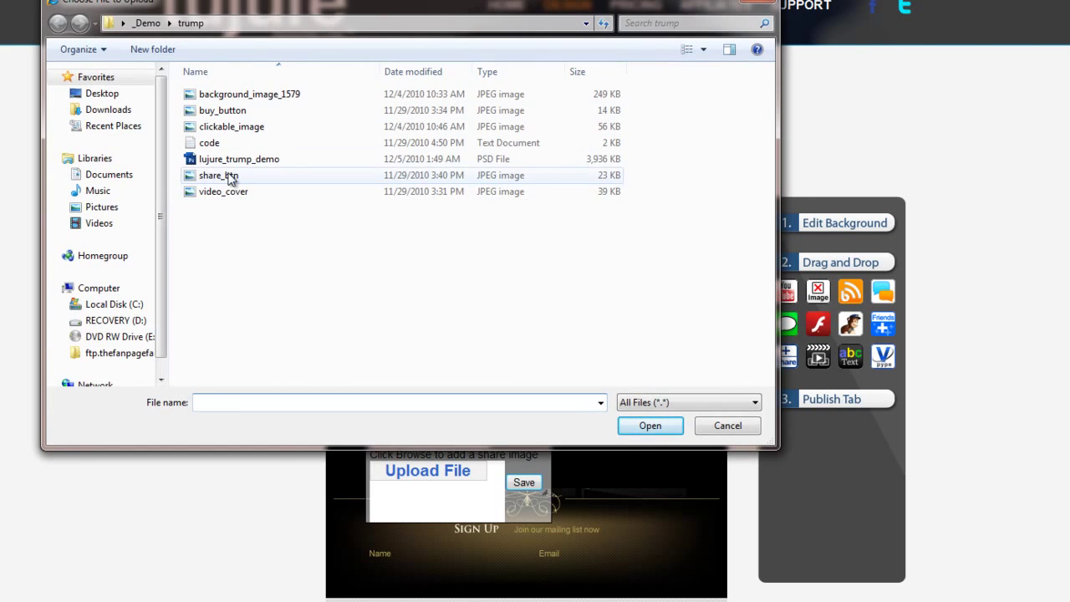
double_click(229, 178)
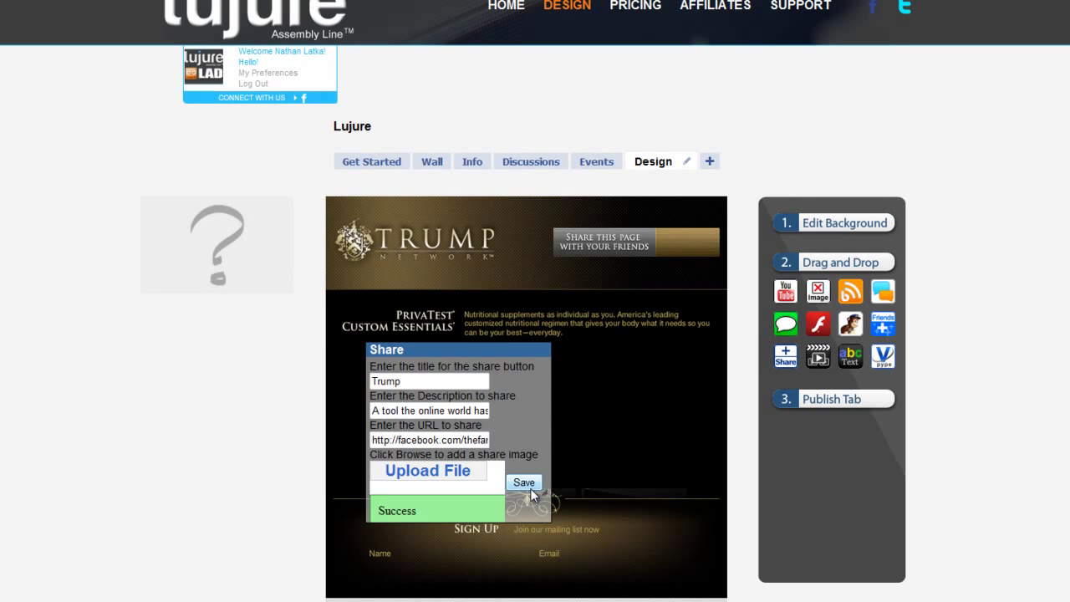
click(524, 483)
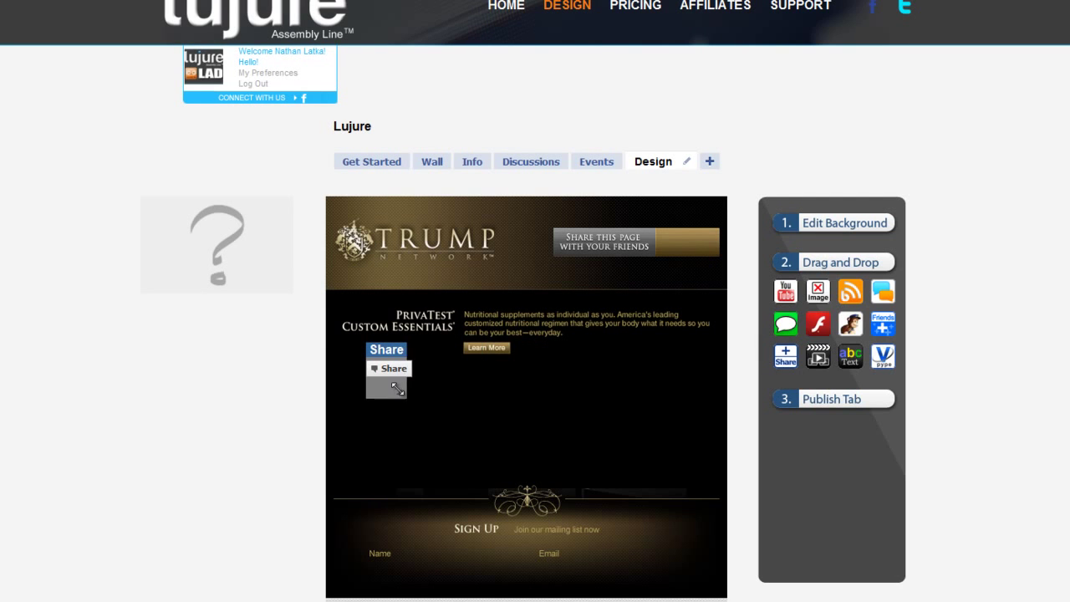
drag(395, 351, 694, 222)
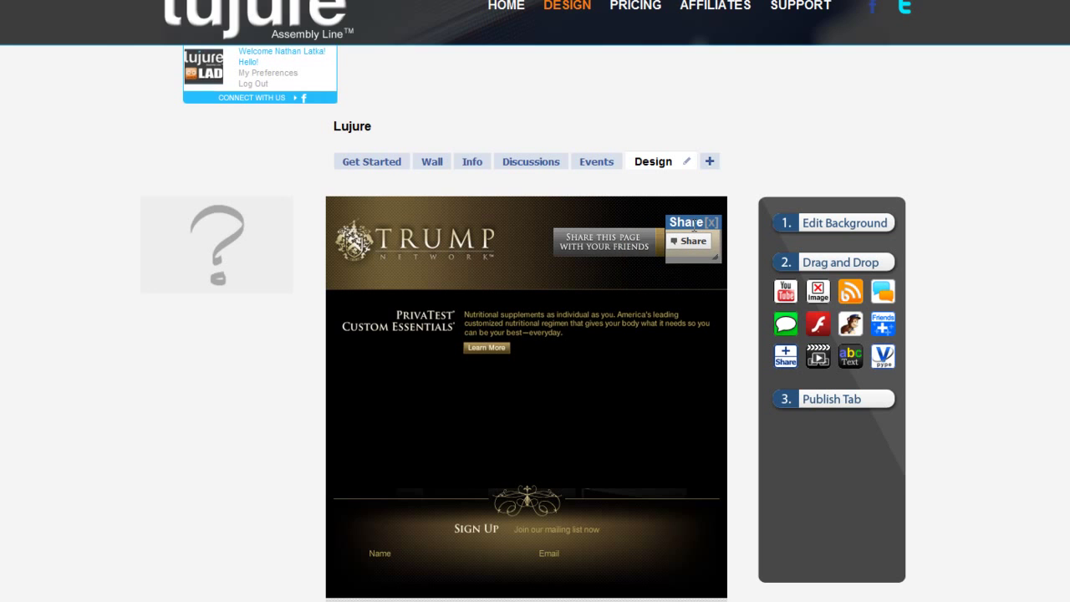
scroll(762, 209, down, 2)
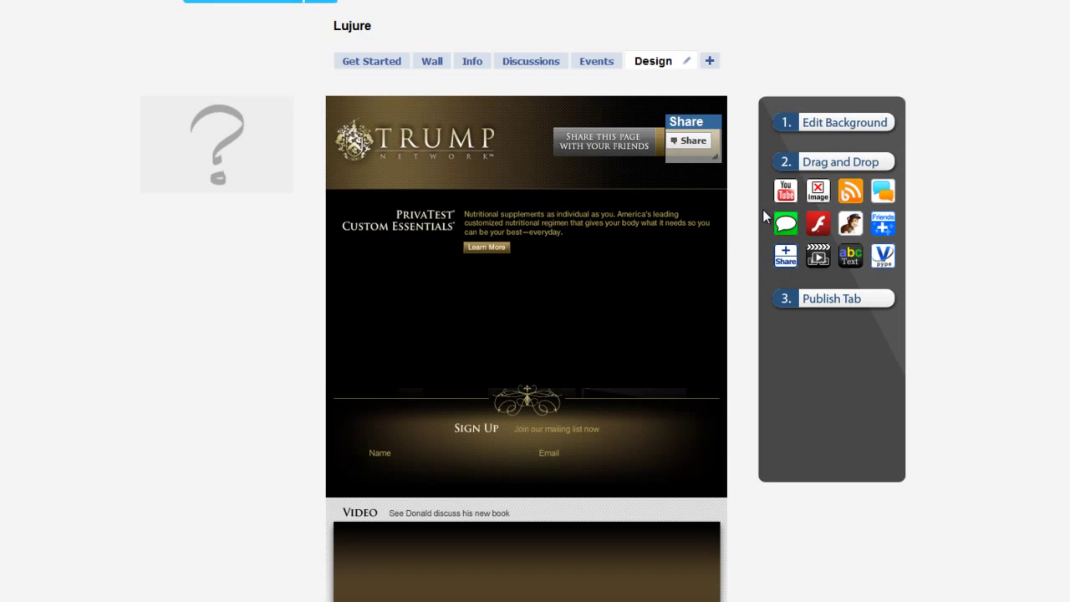
mouse_move(808, 188)
mouse_down()
mouse_move(454, 279)
mouse_move(354, 261)
mouse_up()
click(383, 289)
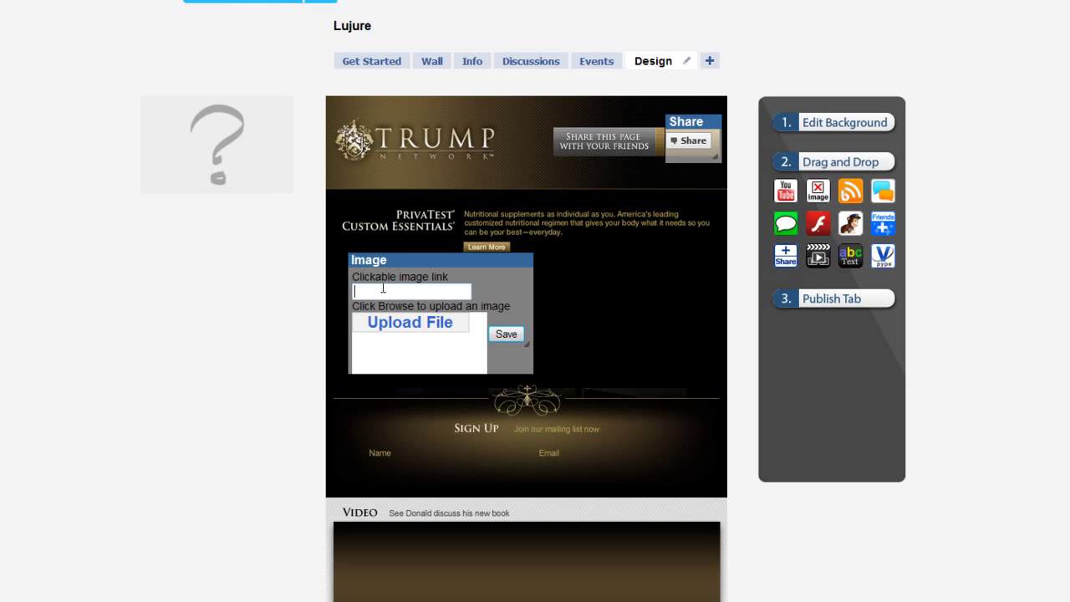
text(http)
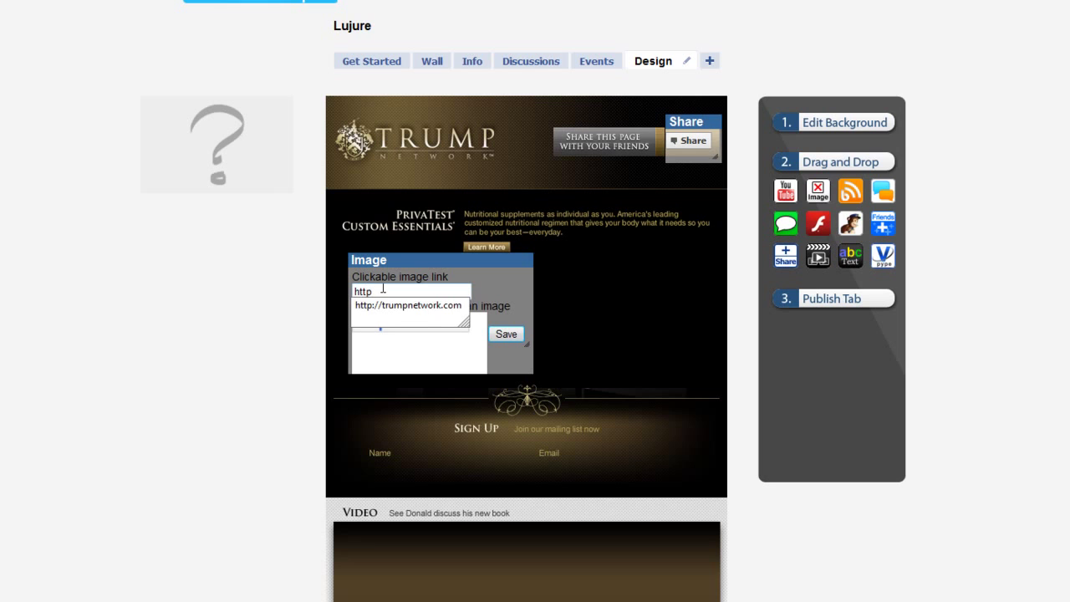
click(395, 302)
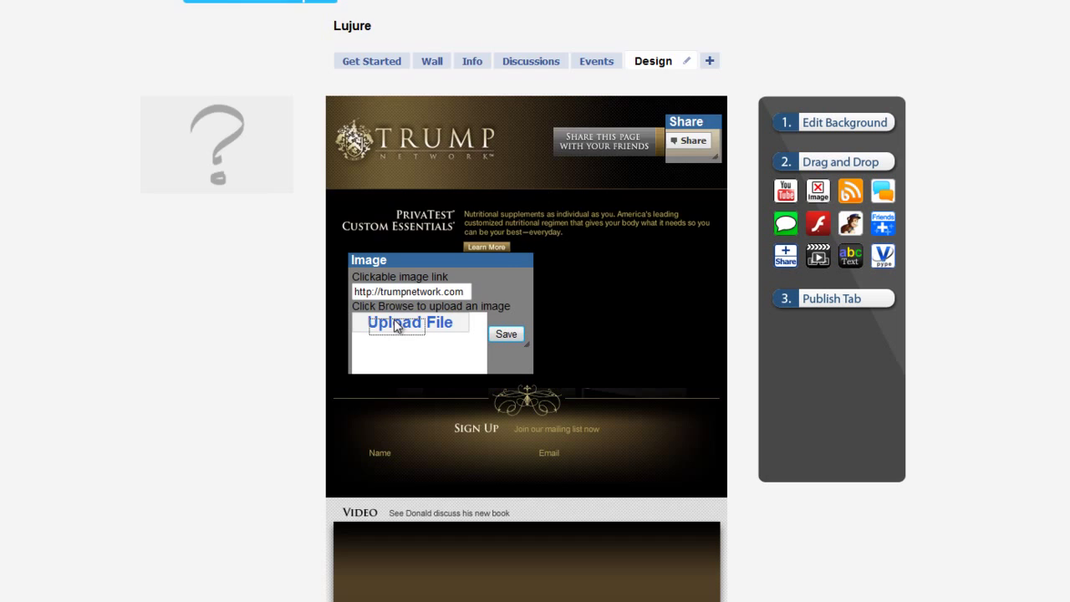
click(396, 326)
double_click(170, 3)
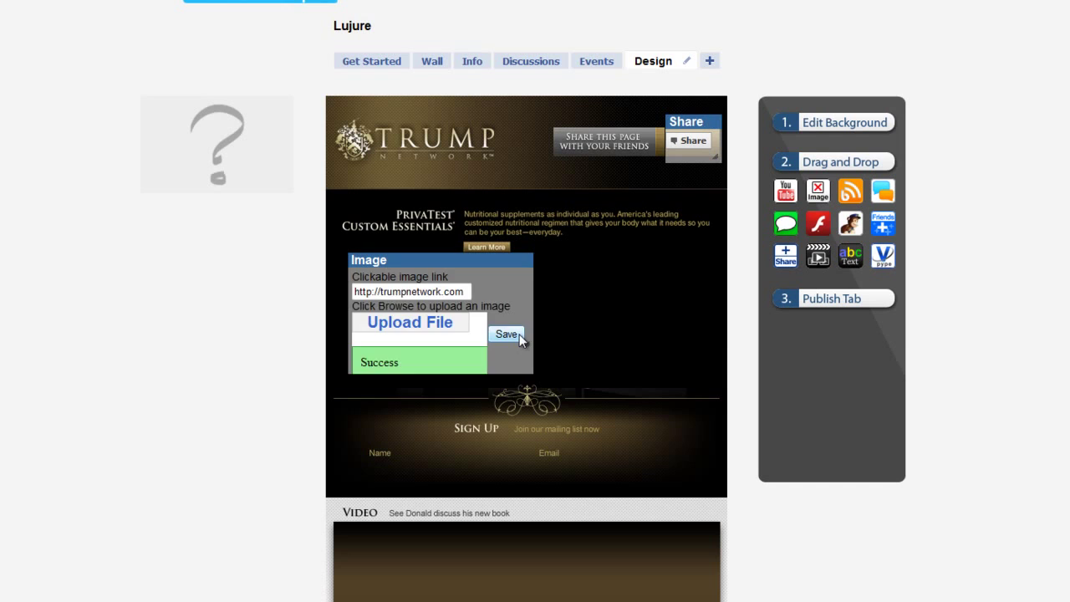
click(519, 333)
mouse_move(540, 391)
mouse_down()
mouse_move(589, 378)
mouse_move(640, 388)
mouse_up()
drag(495, 261, 533, 260)
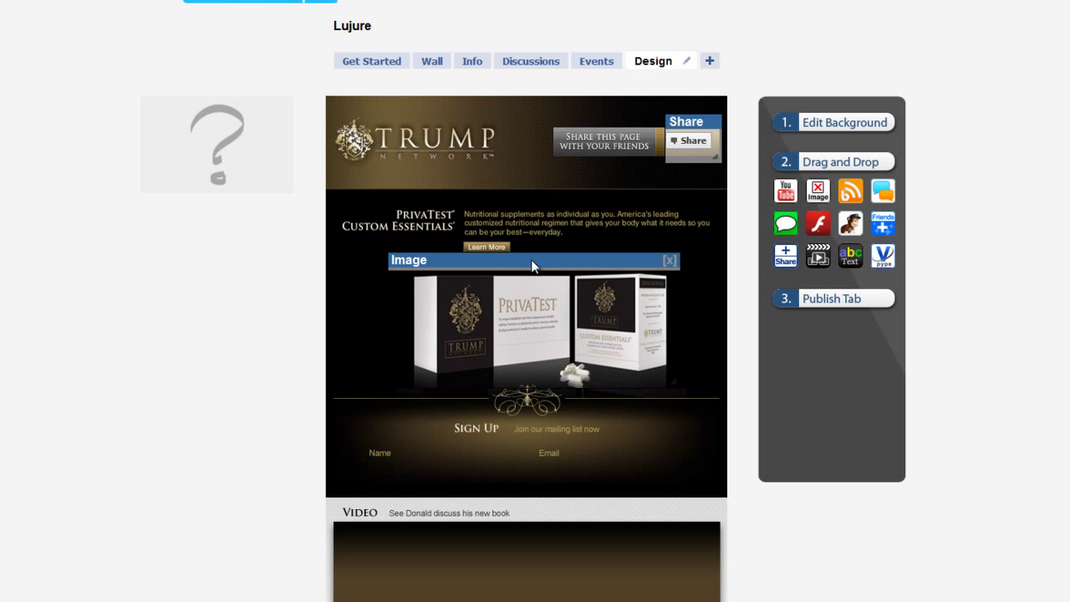
- Place an HTML embed widget over the Sign Up section with a taller code box
scroll(674, 301, down, 2)
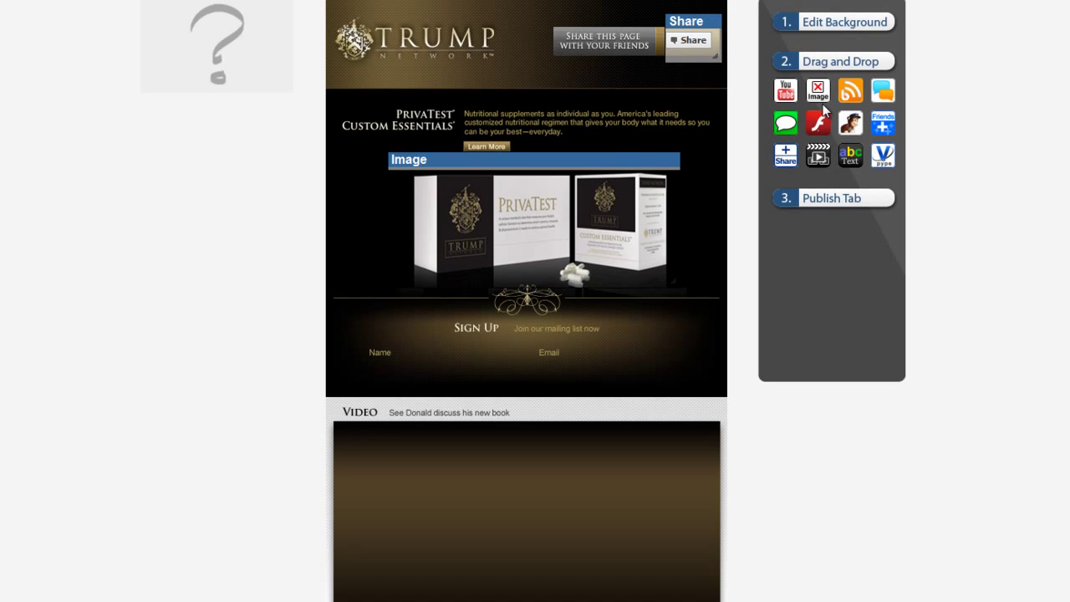
mouse_move(849, 122)
mouse_down()
mouse_move(801, 165)
mouse_move(409, 343)
mouse_move(402, 335)
mouse_up()
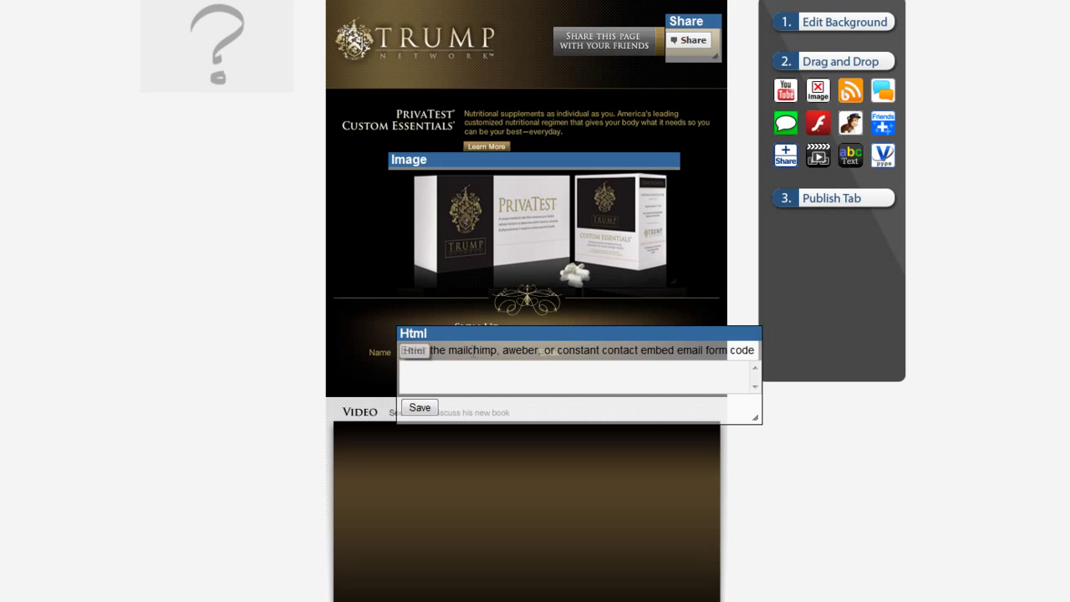
drag(758, 387, 725, 443)
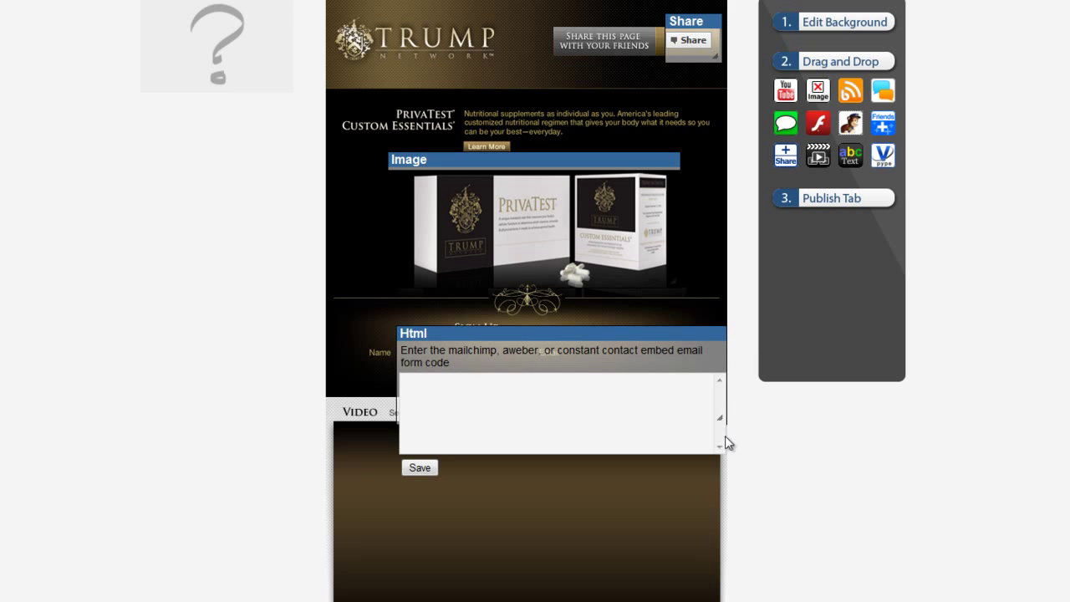
drag(511, 330, 513, 305)
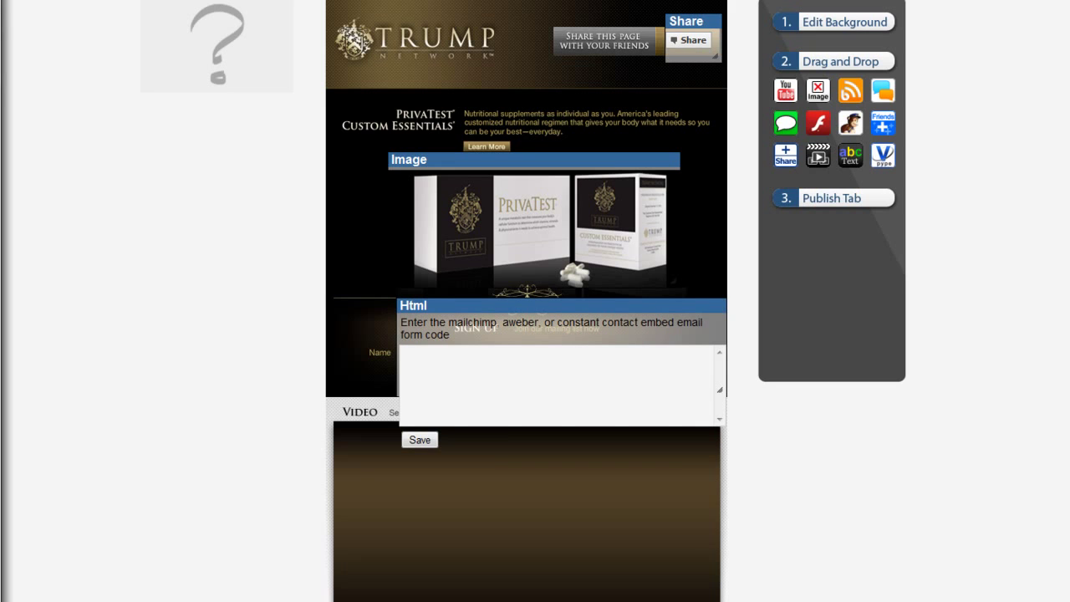
- Paste and save the mailing-list form code, lower it slightly, and drop a YouTube widget into Video
click(403, 368)
key(ctrl+v)
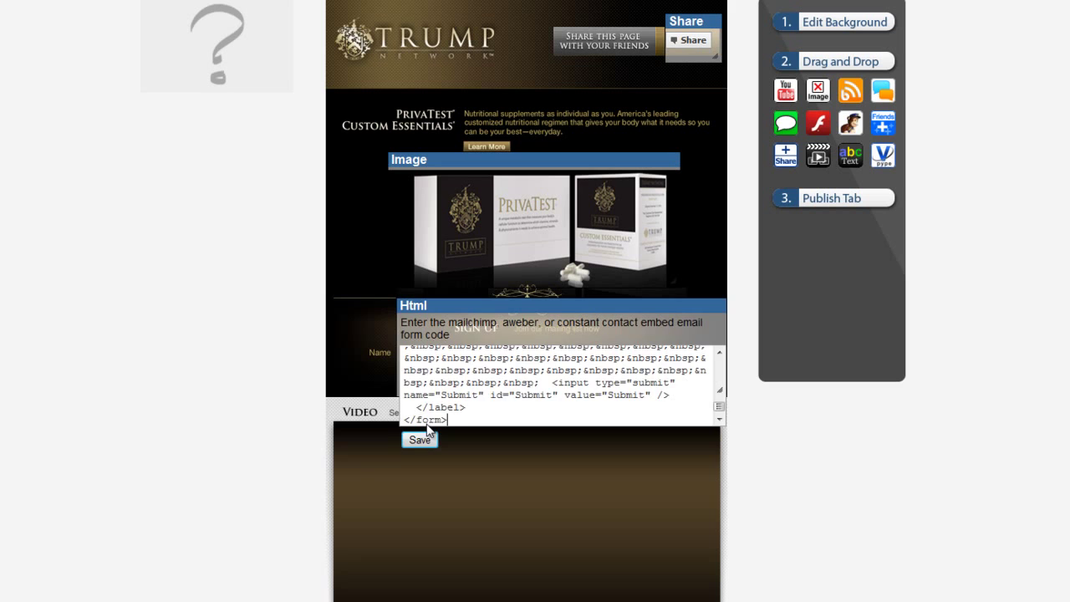
click(421, 440)
drag(528, 304, 531, 331)
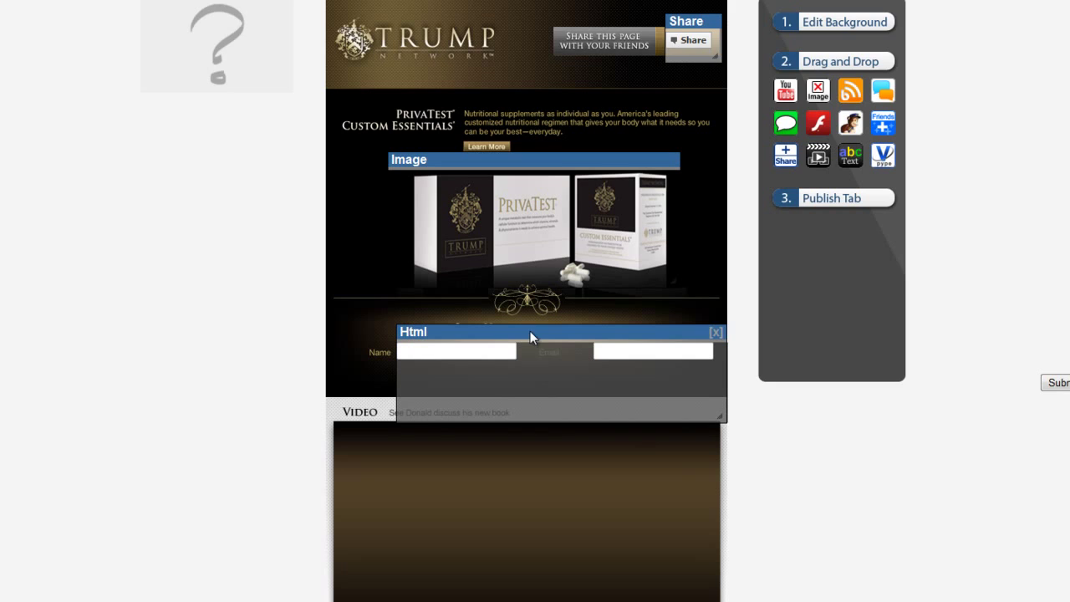
scroll(544, 349, down, 3)
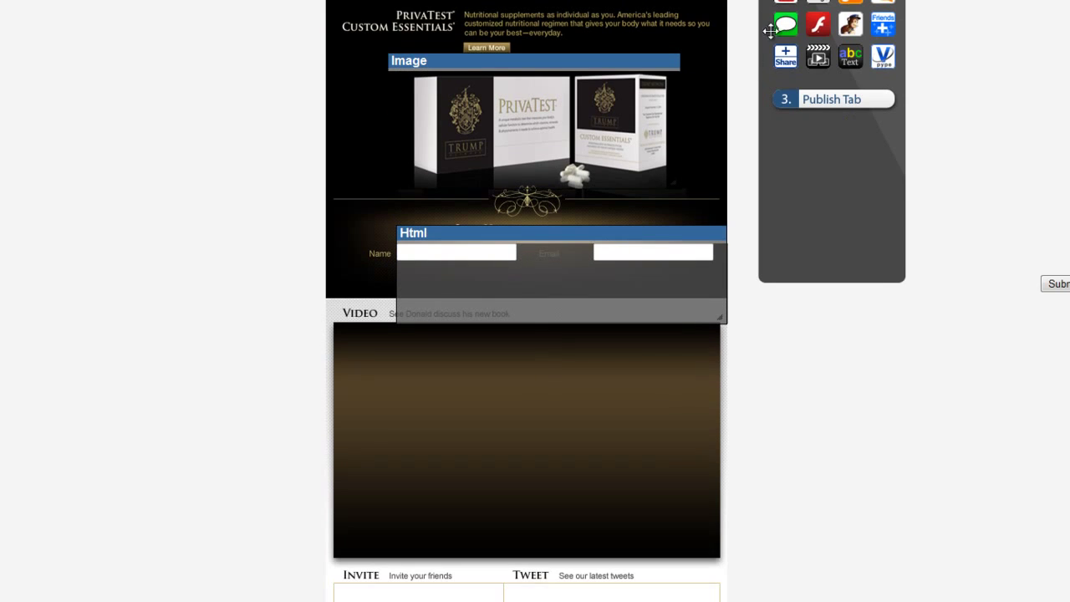
mouse_move(789, 4)
mouse_down()
mouse_move(786, 57)
mouse_move(488, 437)
mouse_move(363, 349)
mouse_up()
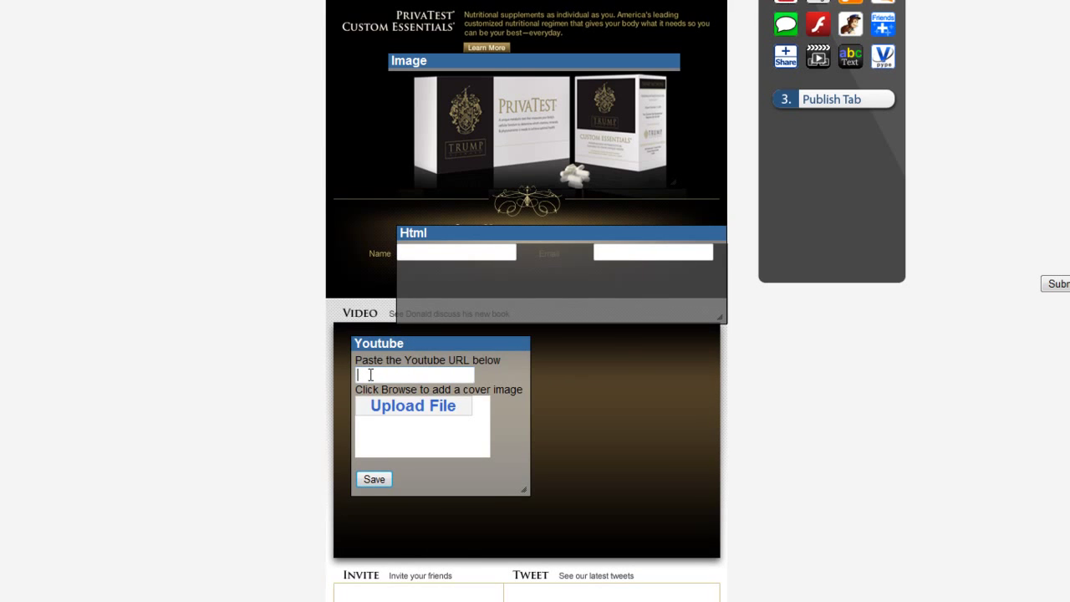
- Set the YouTube widget's video URL and upload a cover image, then save
click(371, 374)
text(http)
double_click(393, 375)
key(ctrl+v)
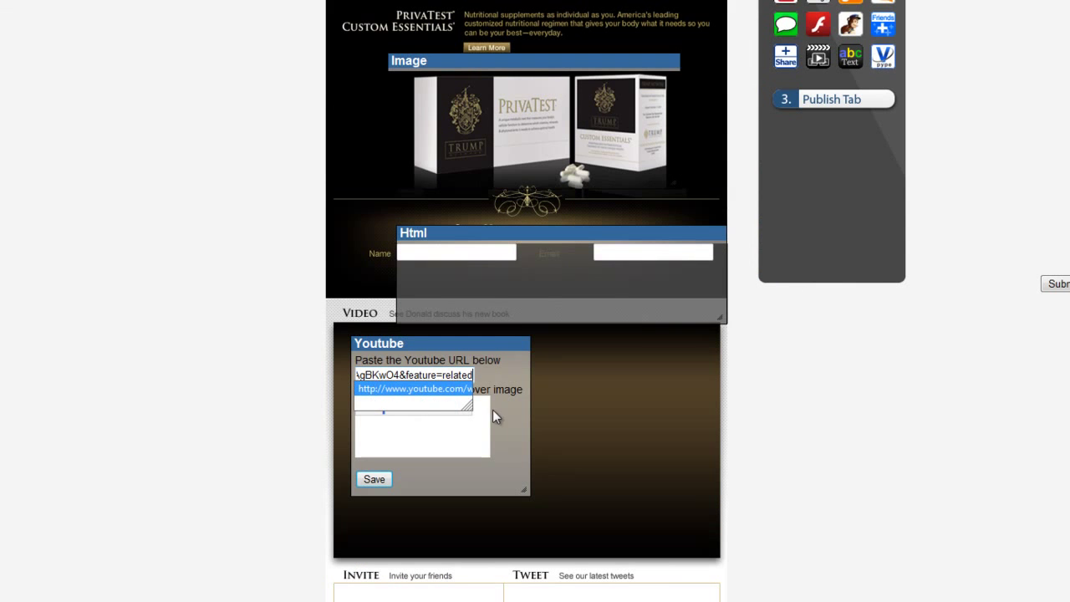
click(493, 377)
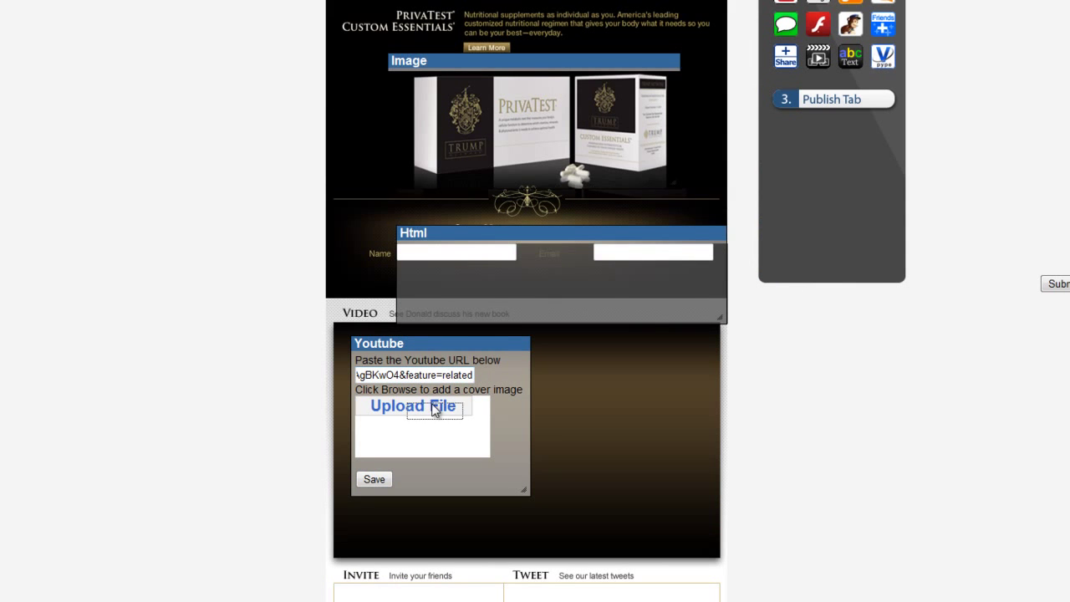
click(431, 403)
double_click(159, 59)
click(376, 479)
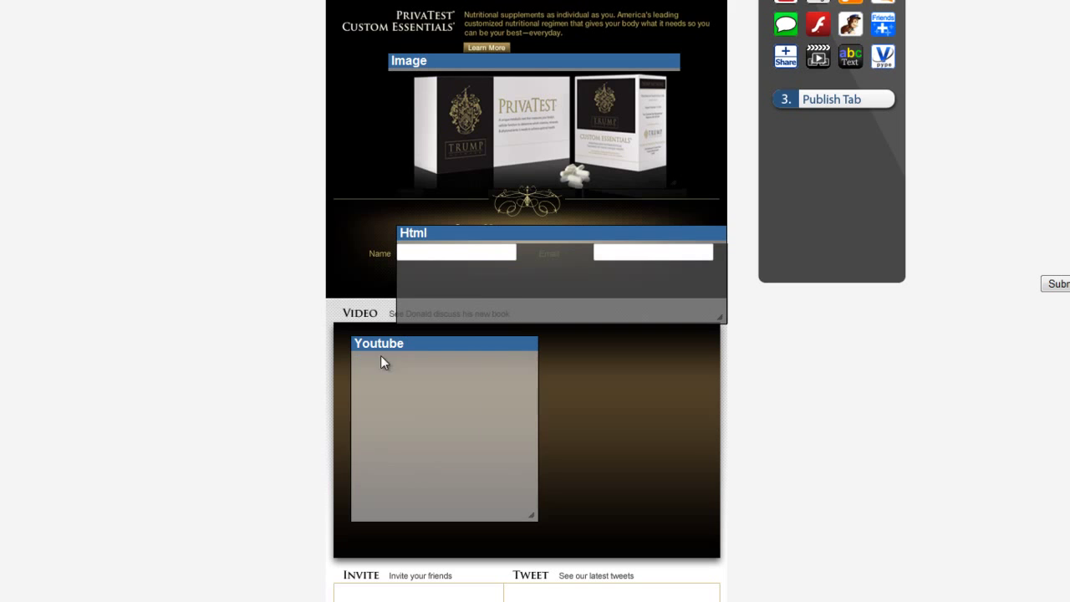
- Move and enlarge the video player to fill the Video section, then add a feed widget
drag(373, 344, 355, 312)
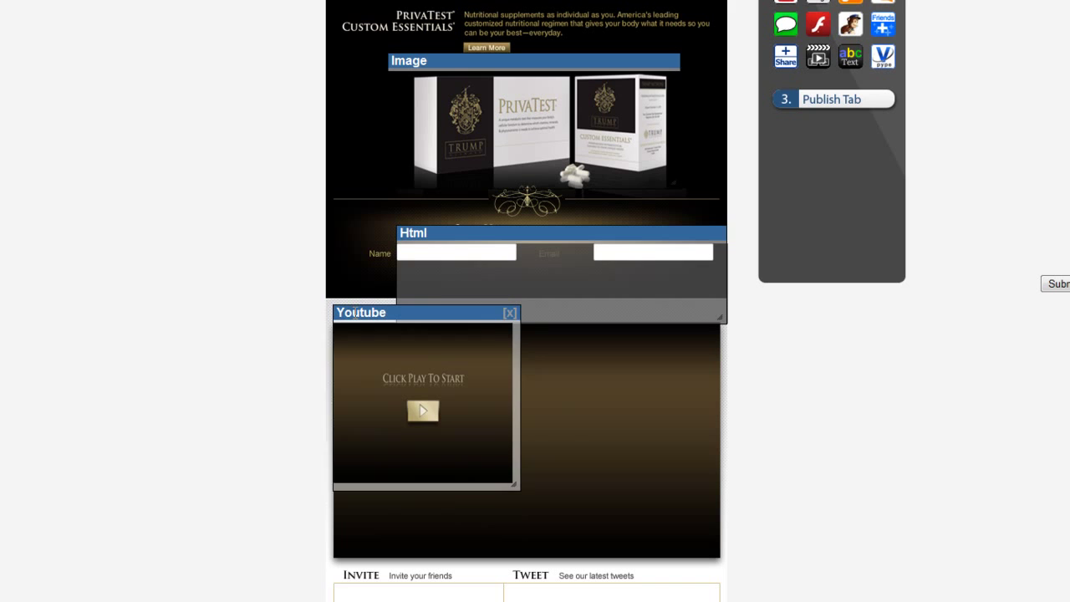
mouse_move(514, 484)
mouse_down()
mouse_move(564, 513)
mouse_move(719, 553)
mouse_up()
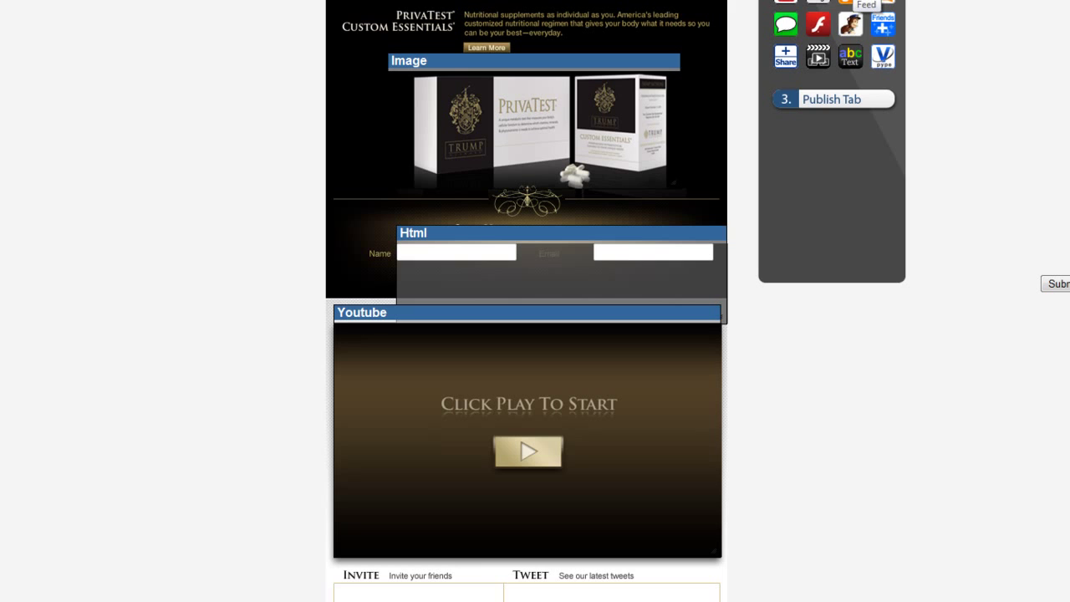
mouse_move(851, 2)
mouse_down()
mouse_move(741, 184)
mouse_move(593, 507)
mouse_move(532, 596)
mouse_up()
- Enter the Twitter username and set the feed's link colour to #634536
scroll(577, 502, down, 5)
click(577, 475)
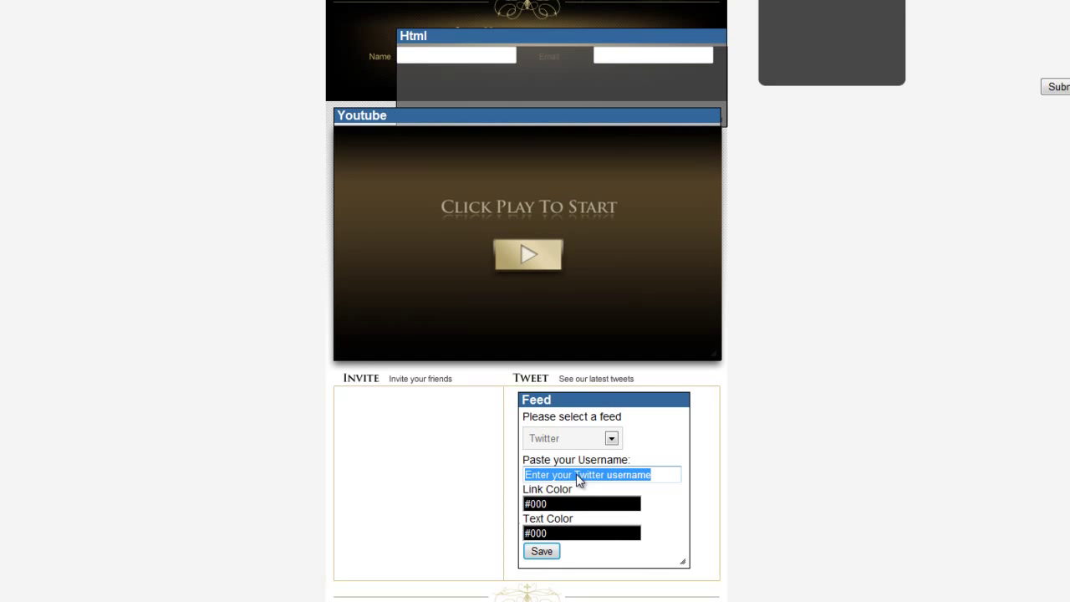
text(nathanlatka)
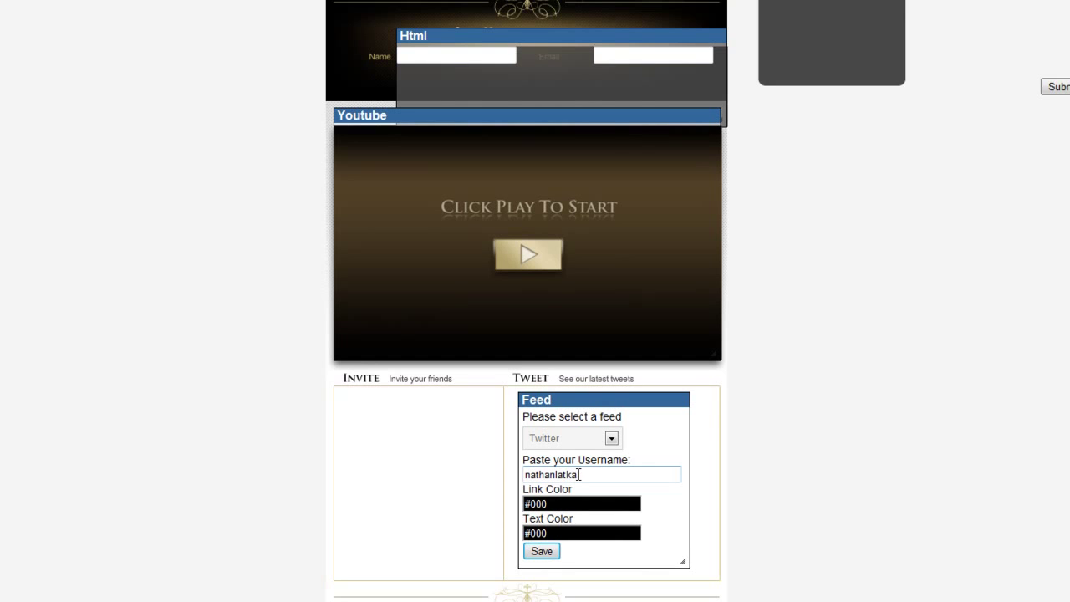
click(570, 502)
click(778, 424)
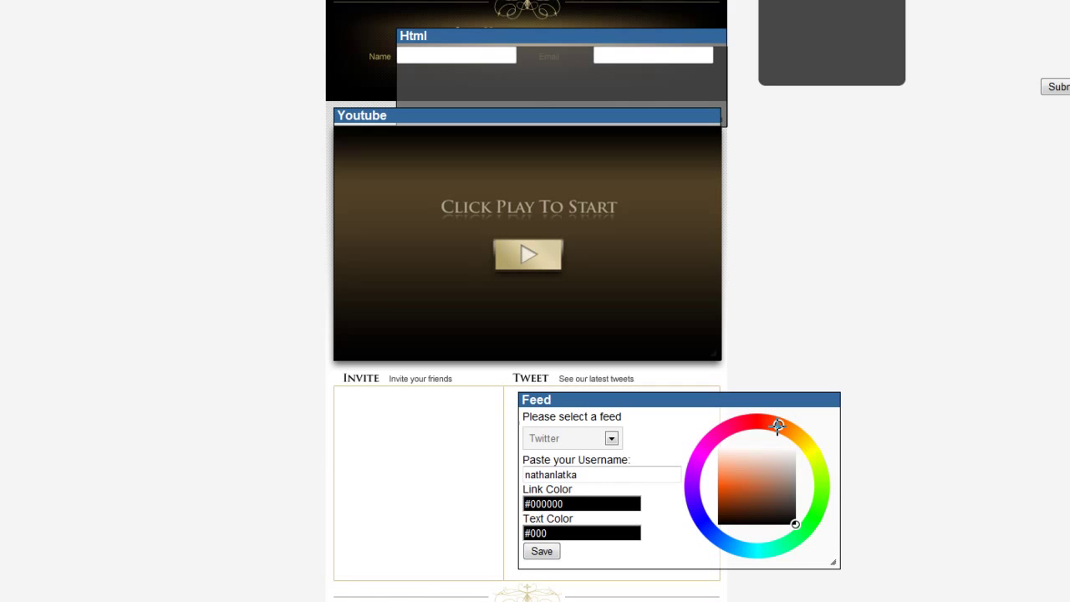
click(779, 500)
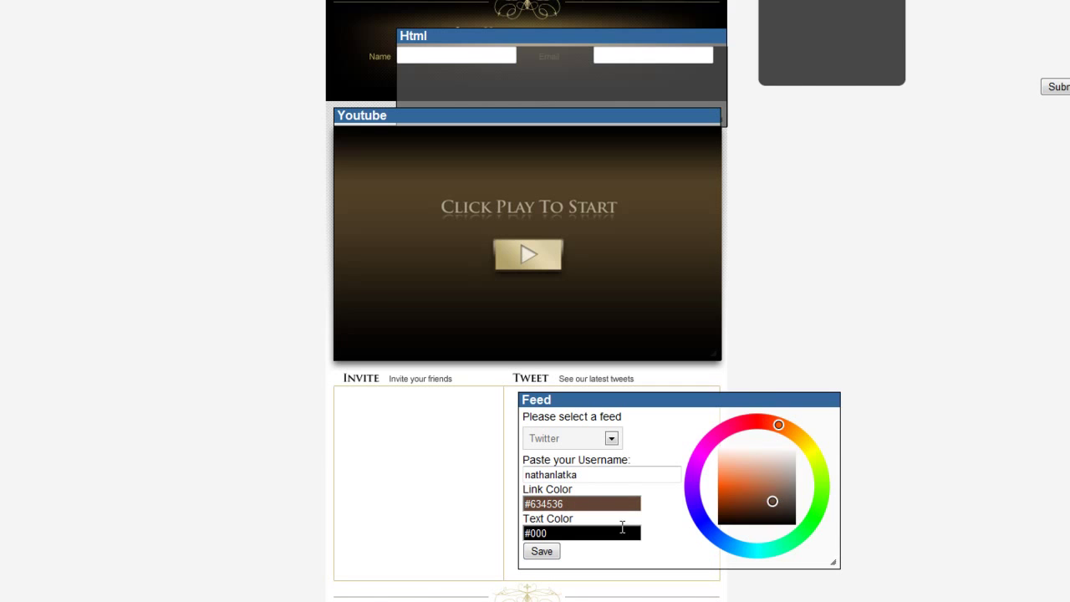
- Set the feed text colour to #333333, save, then enlarge the feed to fit the Tweet box
click(622, 527)
click(799, 505)
drag(799, 506, 803, 507)
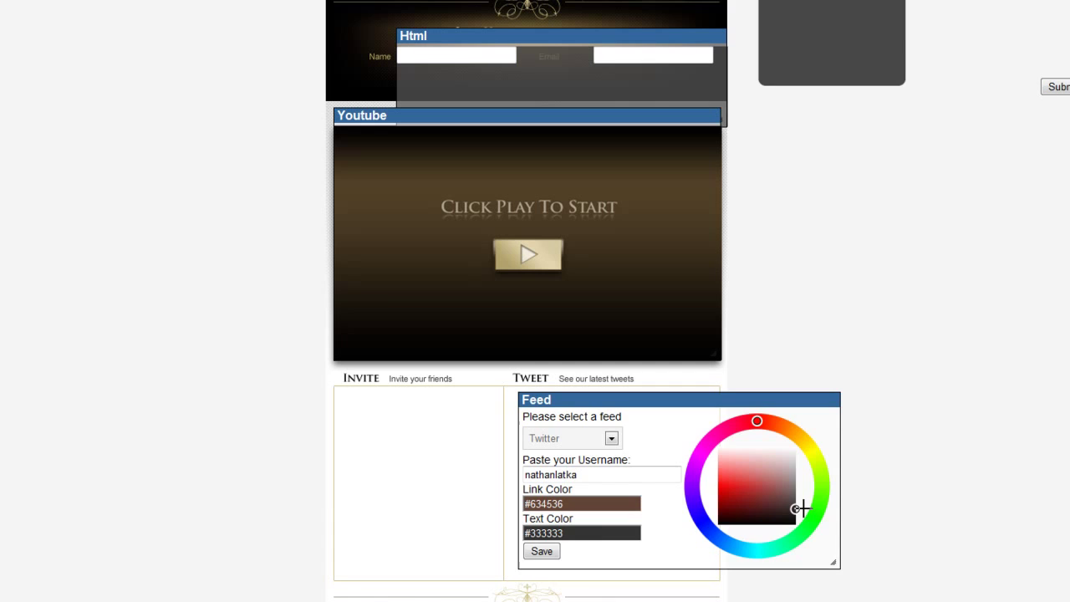
click(549, 558)
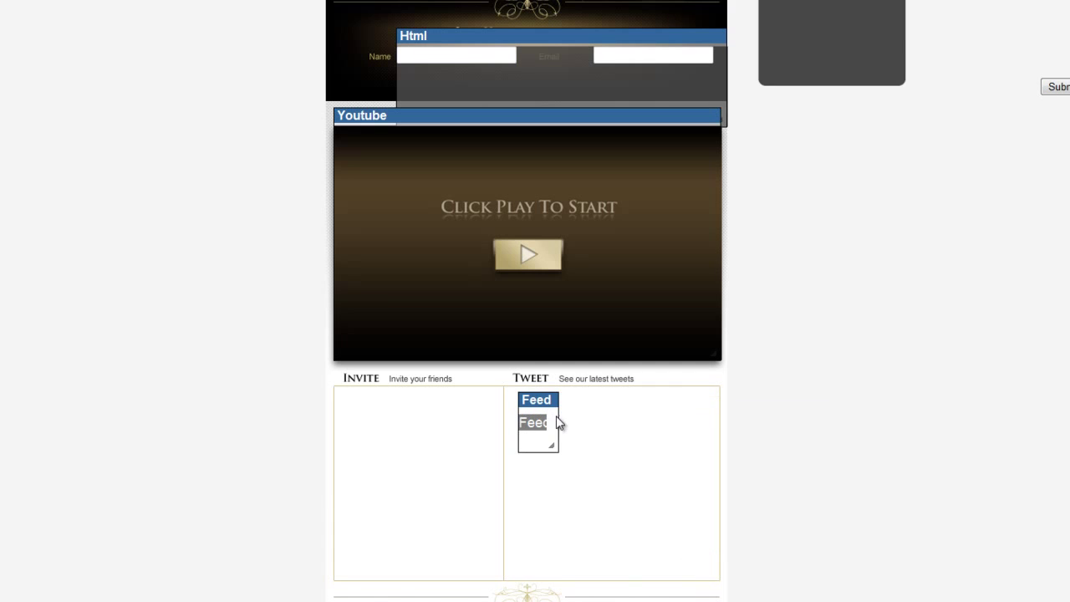
mouse_move(556, 449)
mouse_down()
mouse_move(676, 507)
mouse_move(710, 564)
mouse_up()
drag(609, 402, 600, 380)
- Add a comments widget and fill in the suggested Facebook callback URL
scroll(662, 409, down, 1)
scroll(744, 198, up, 3)
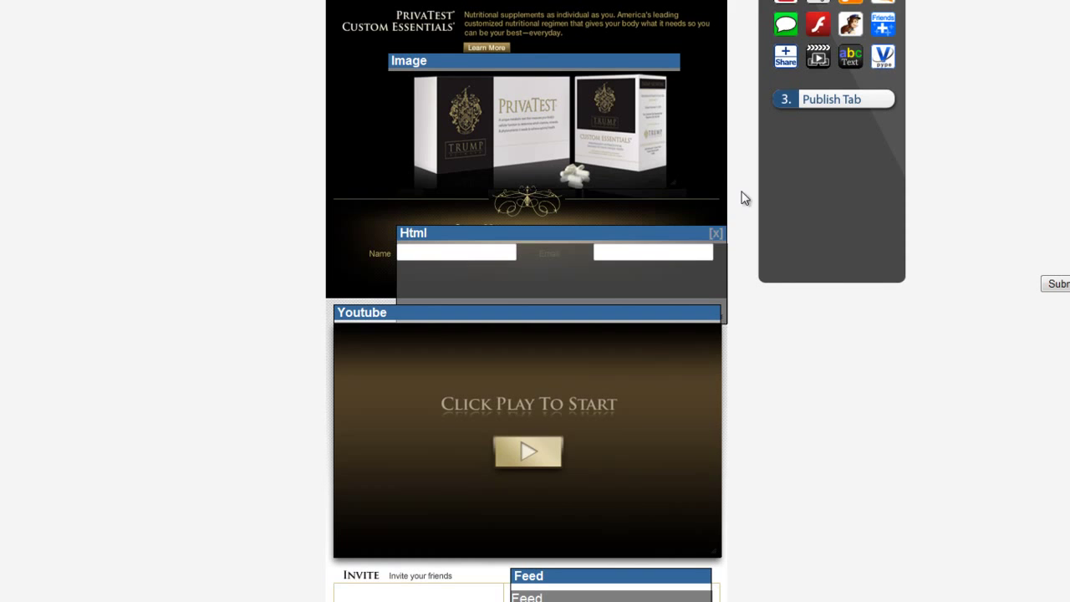
drag(786, 24, 378, 597)
scroll(381, 593, down, 5)
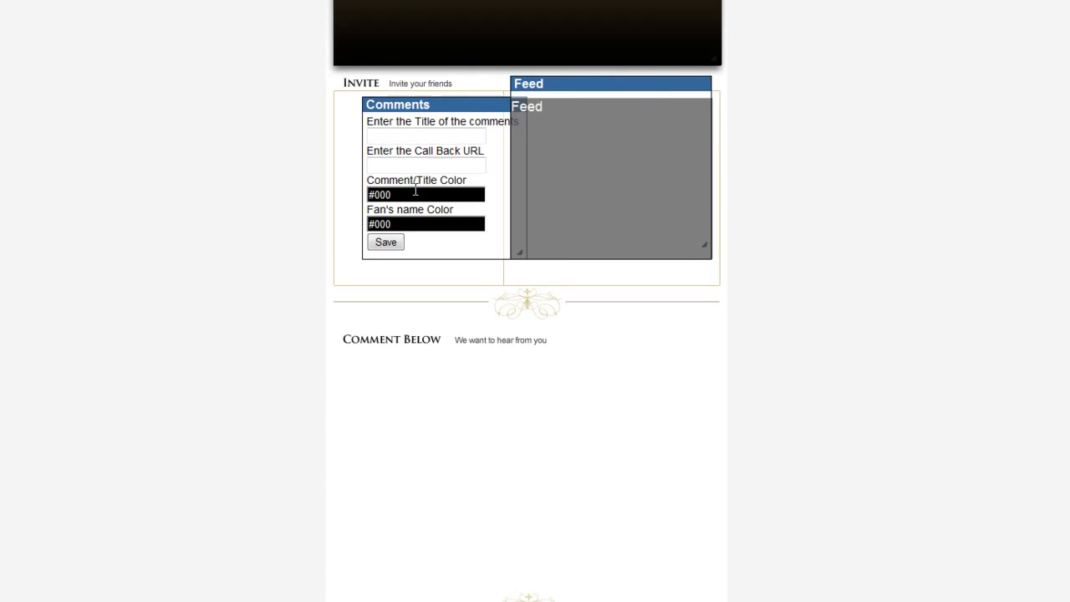
drag(429, 105, 415, 321)
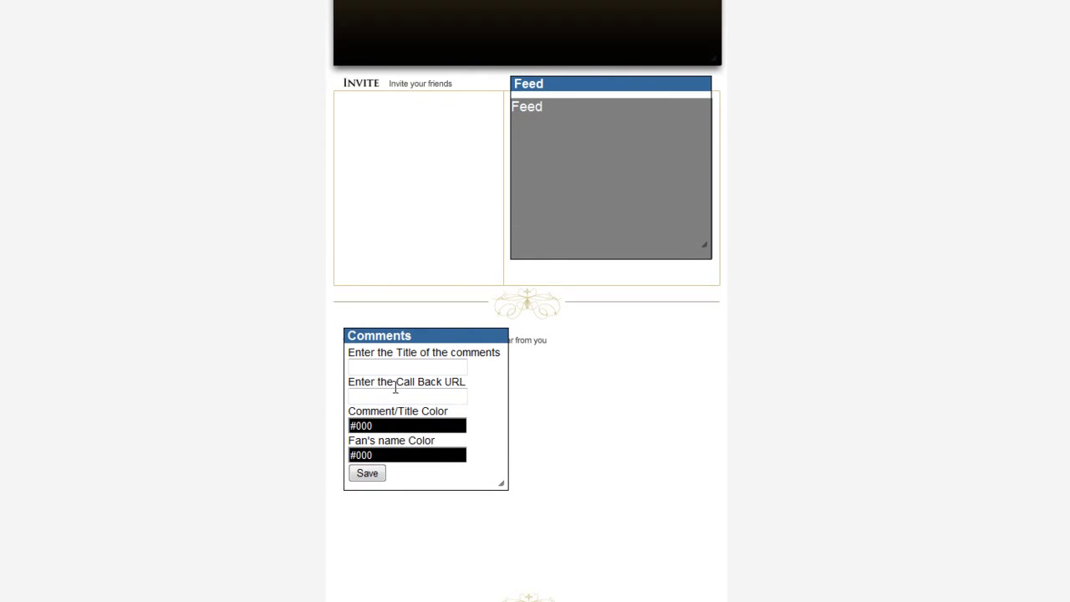
click(391, 394)
text(http)
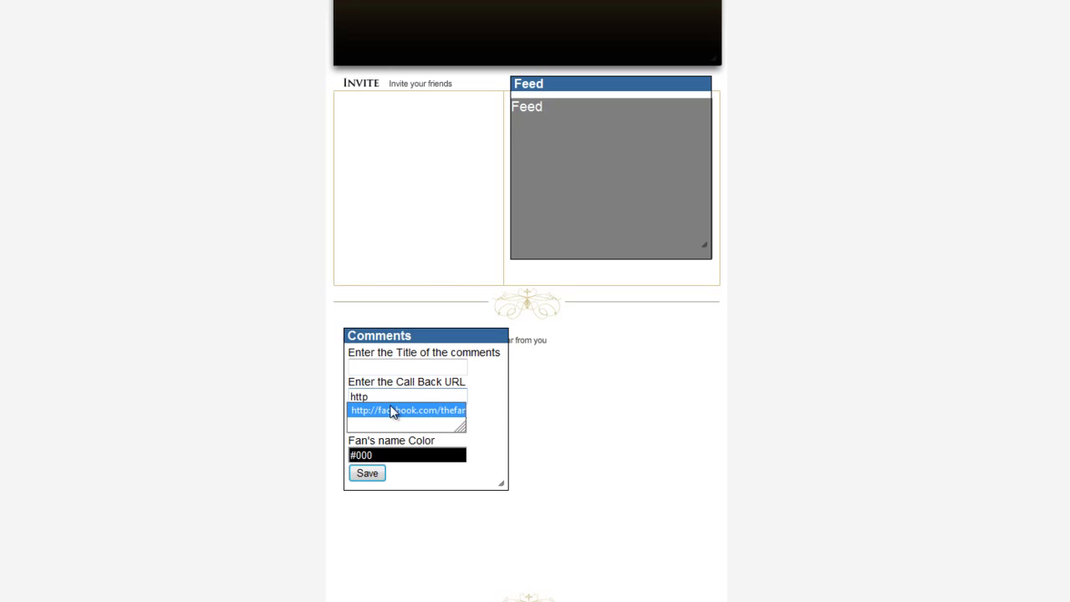
click(393, 411)
- Set the comment title colour to #4f3527 and the fan's name colour to #303030
click(390, 425)
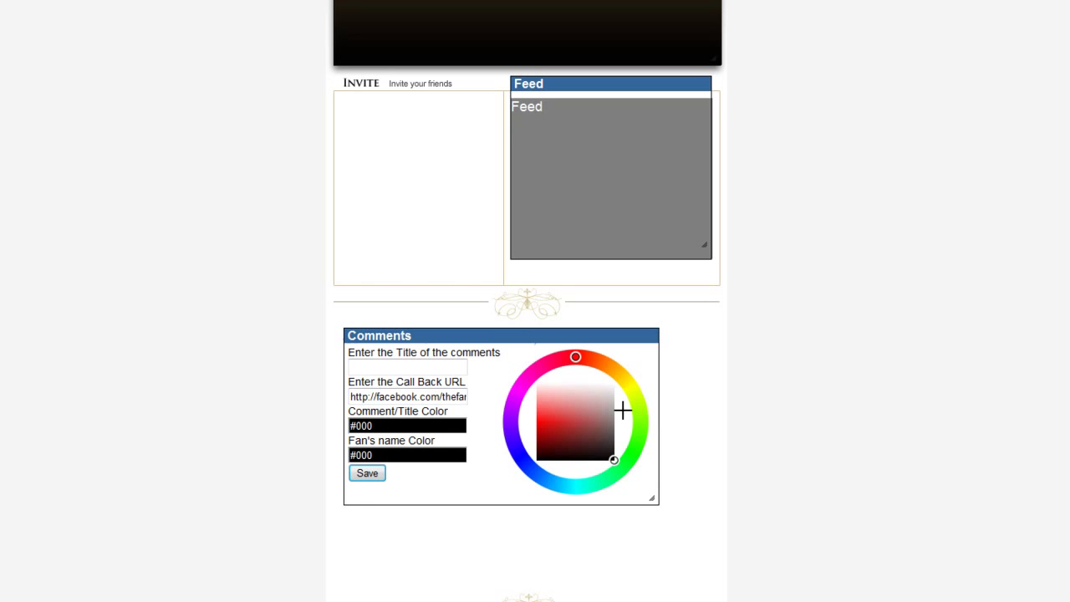
click(595, 440)
click(596, 366)
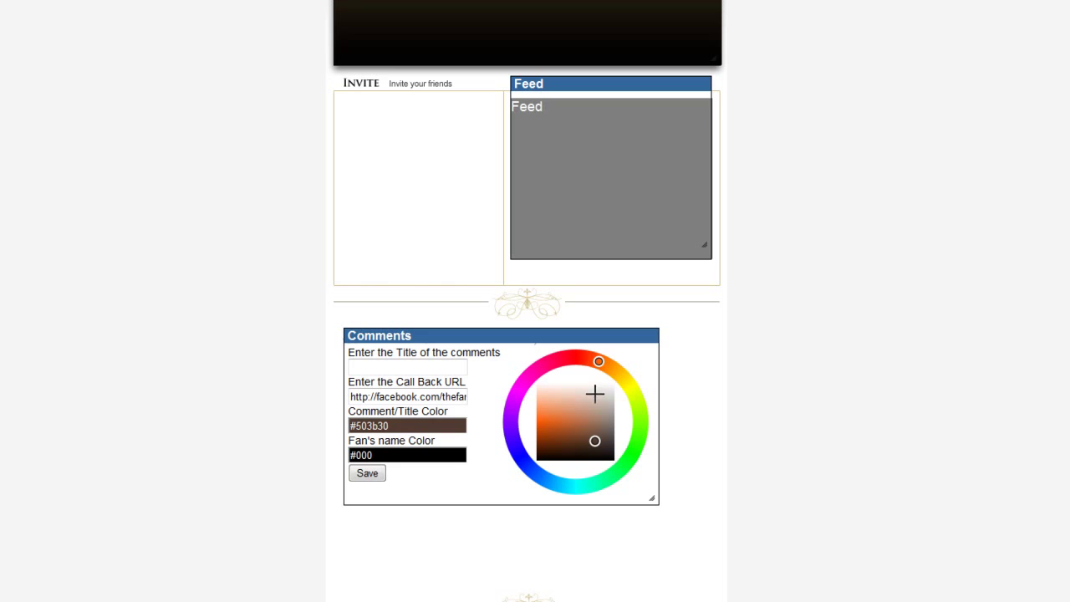
click(583, 442)
click(439, 451)
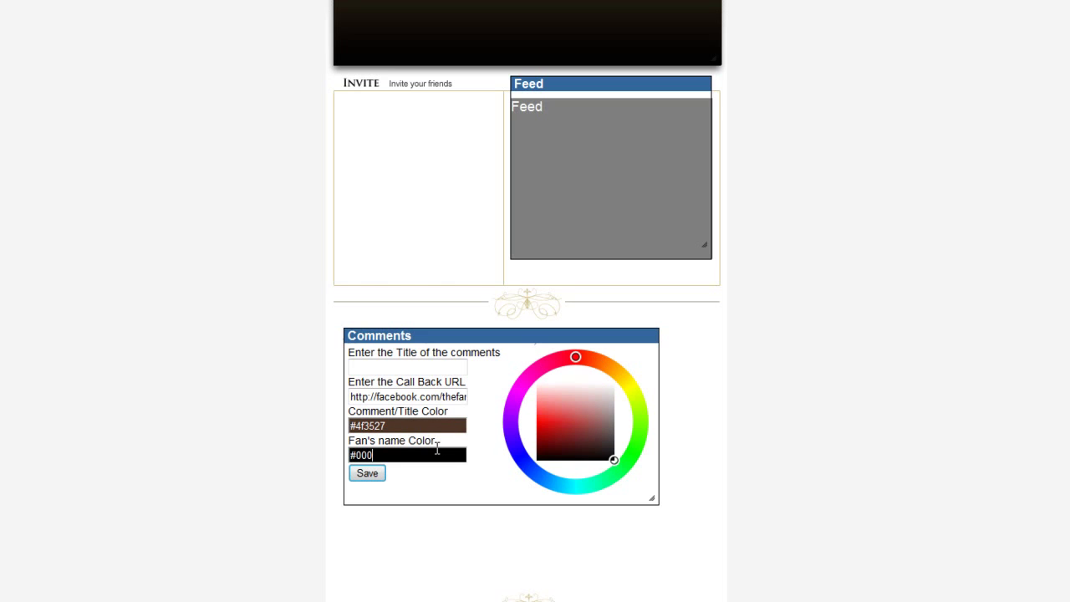
click(582, 388)
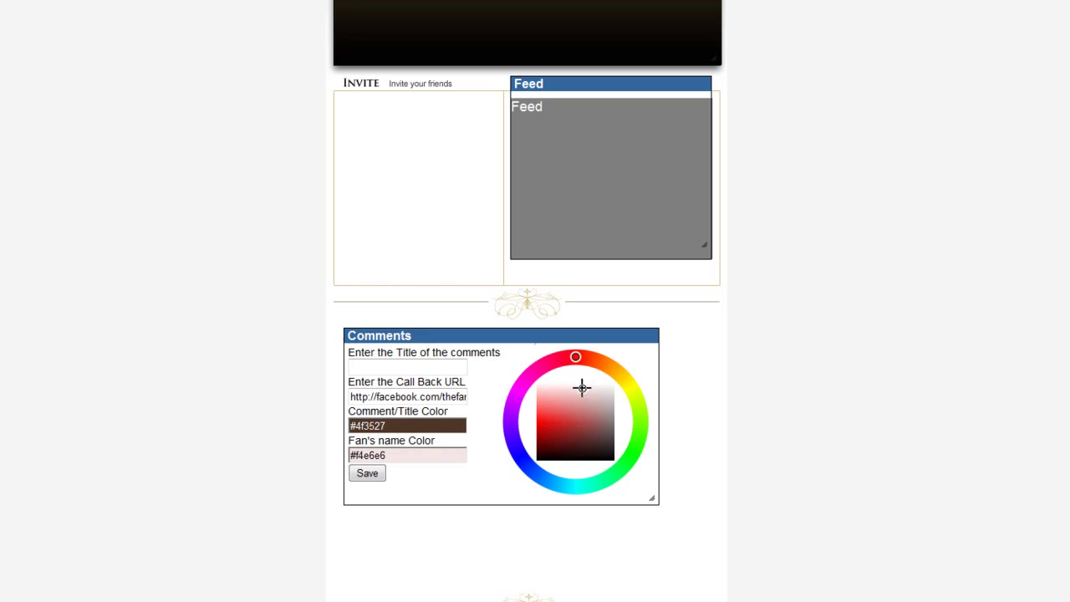
click(599, 360)
click(613, 446)
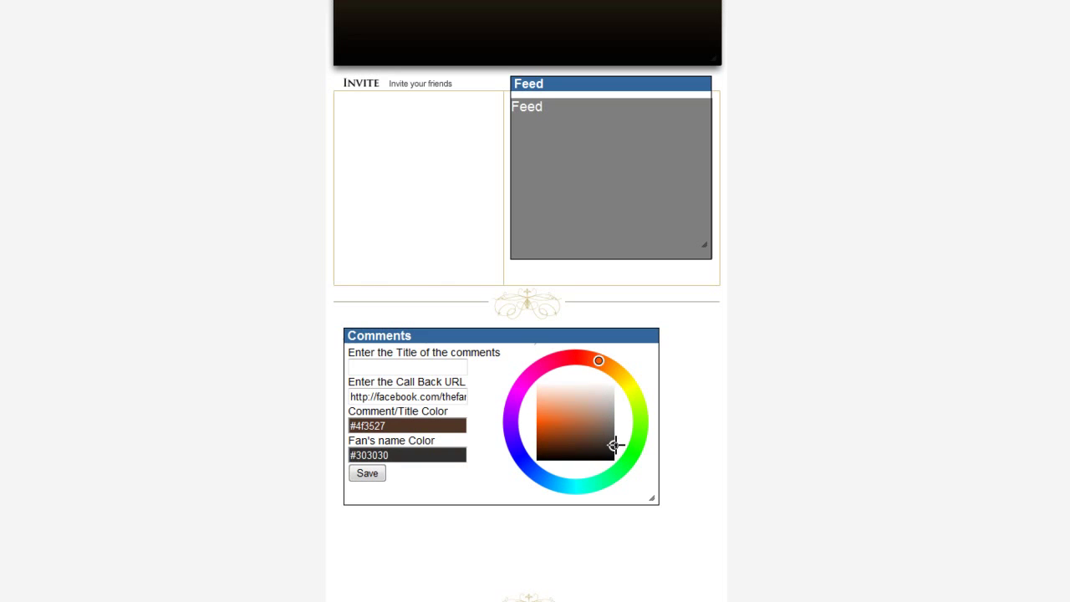
- Save the comments widget and enlarge it across the section
click(361, 475)
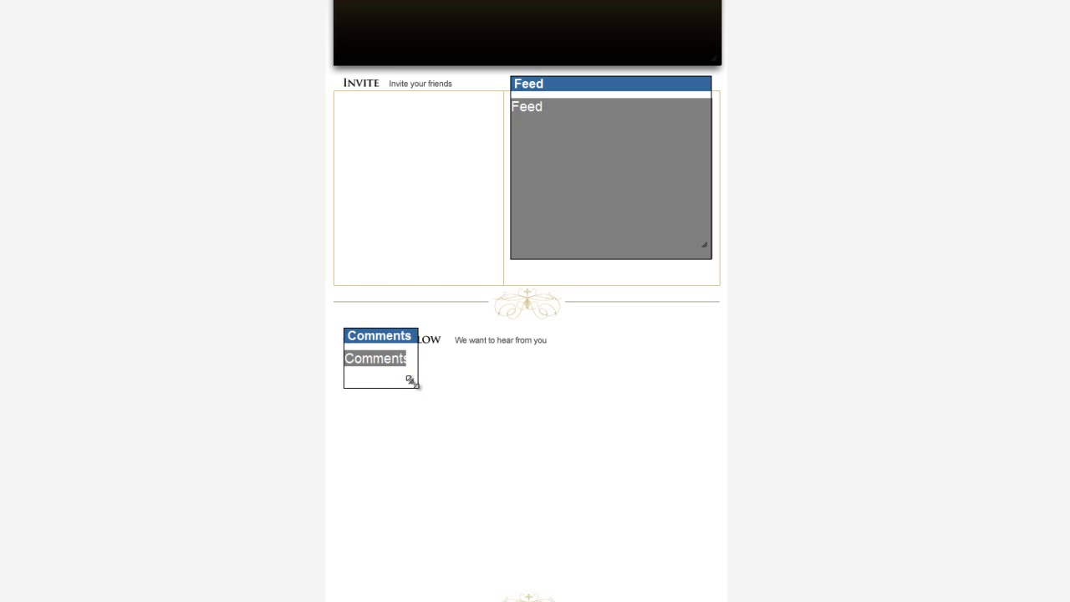
mouse_move(411, 381)
mouse_down()
mouse_move(717, 588)
mouse_move(713, 579)
mouse_up()
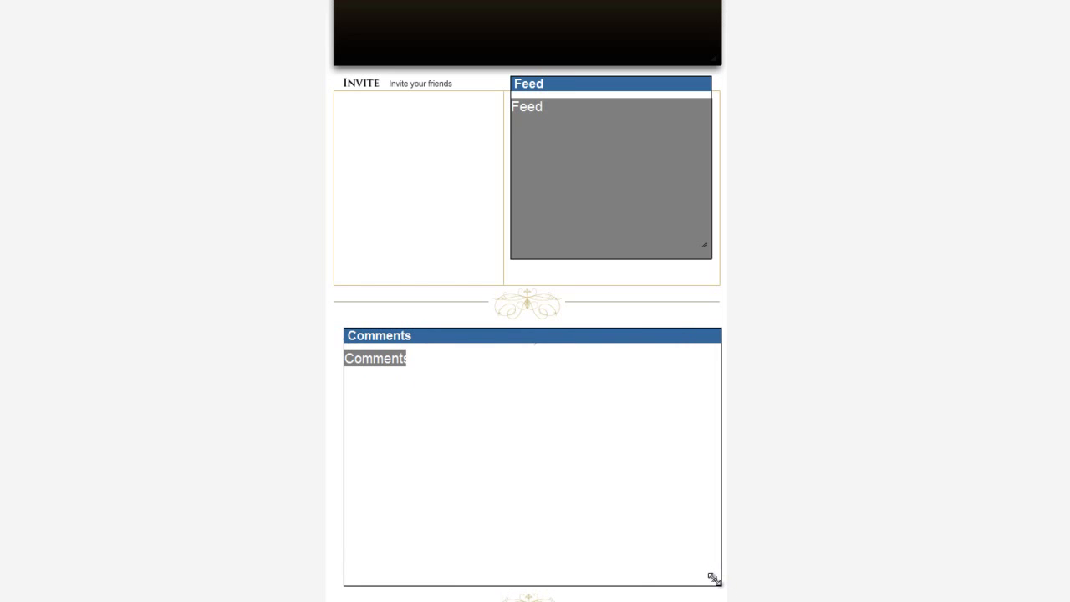
scroll(719, 535, up, 10)
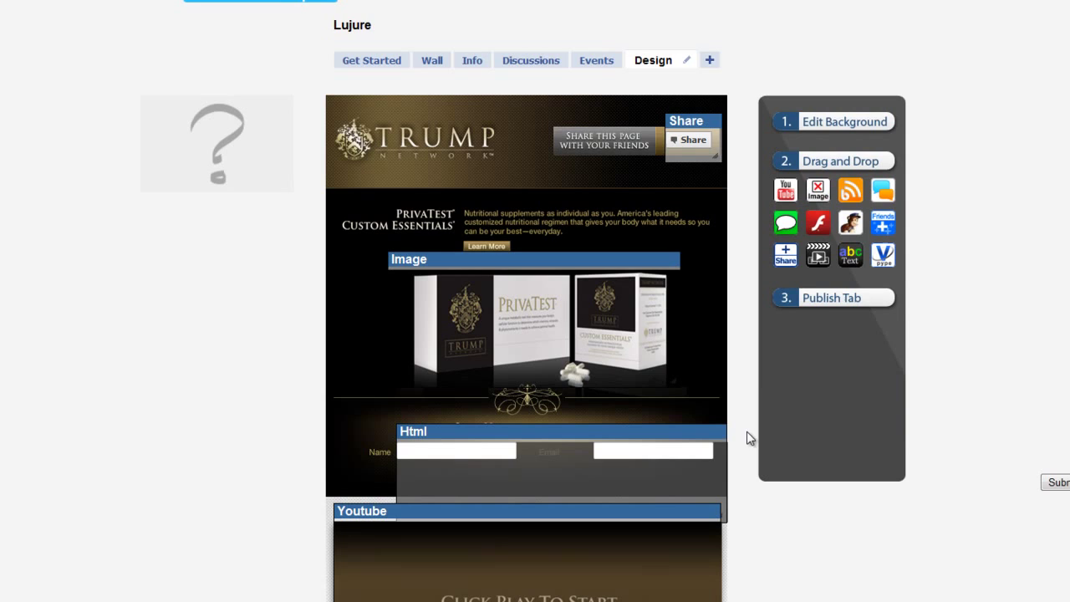
- Publish the Welcome tab, then go to facebook.com in a new browser tab
click(823, 303)
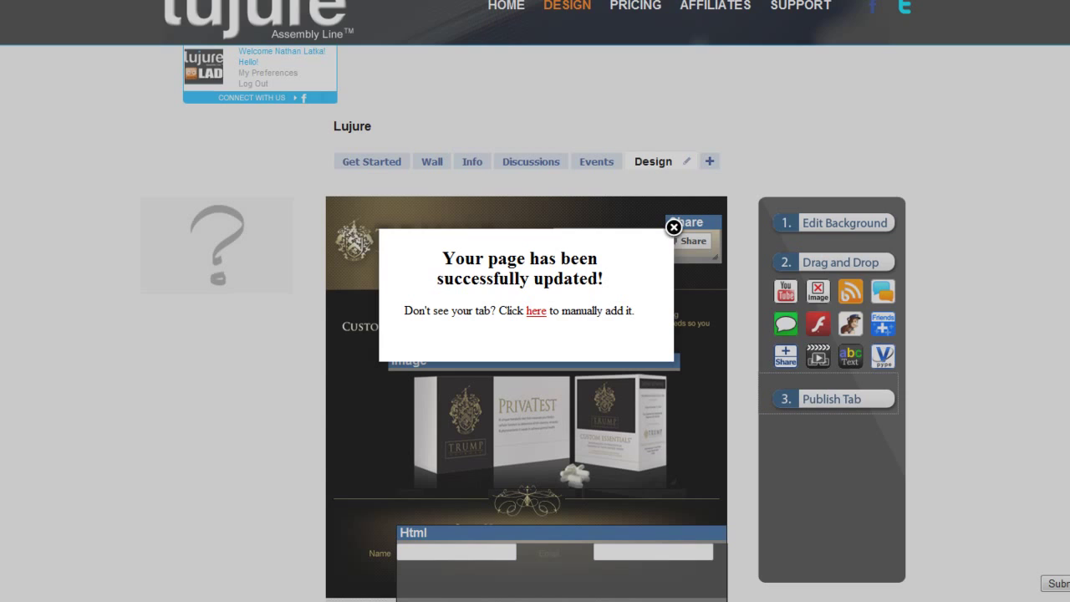
key(ctrl+t)
text(facebook.com)
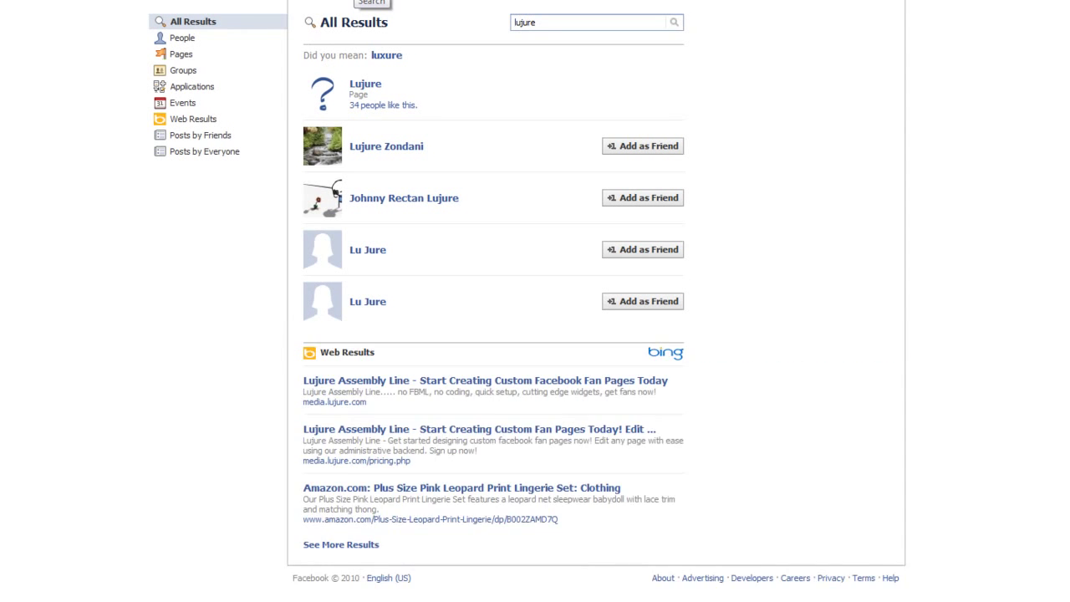
- Open the Lujure page's Welcome tab and try the Share button, cancelling the dialog
click(371, 88)
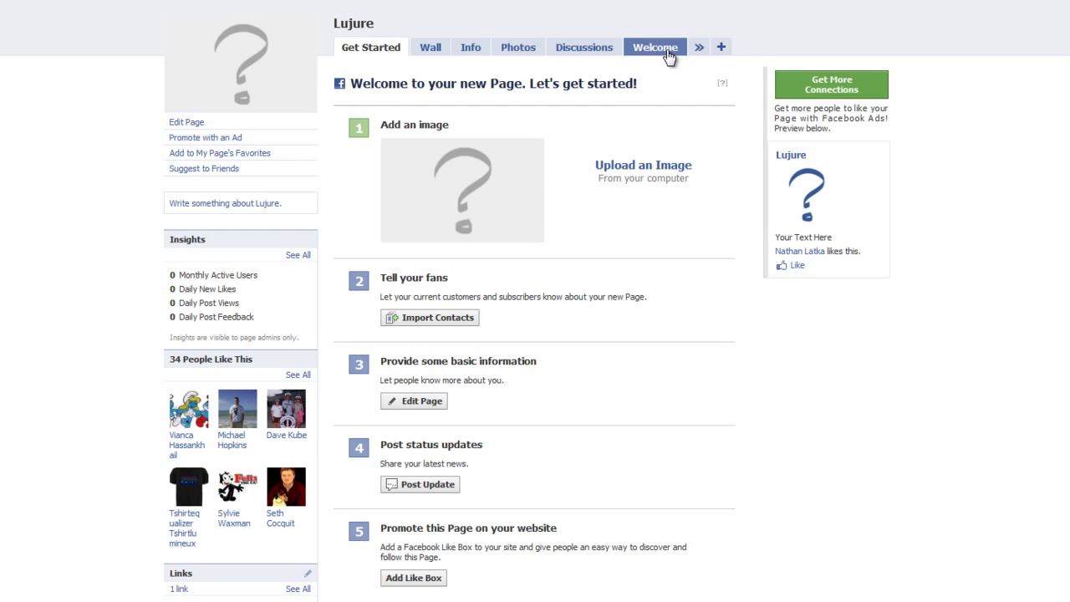
click(666, 49)
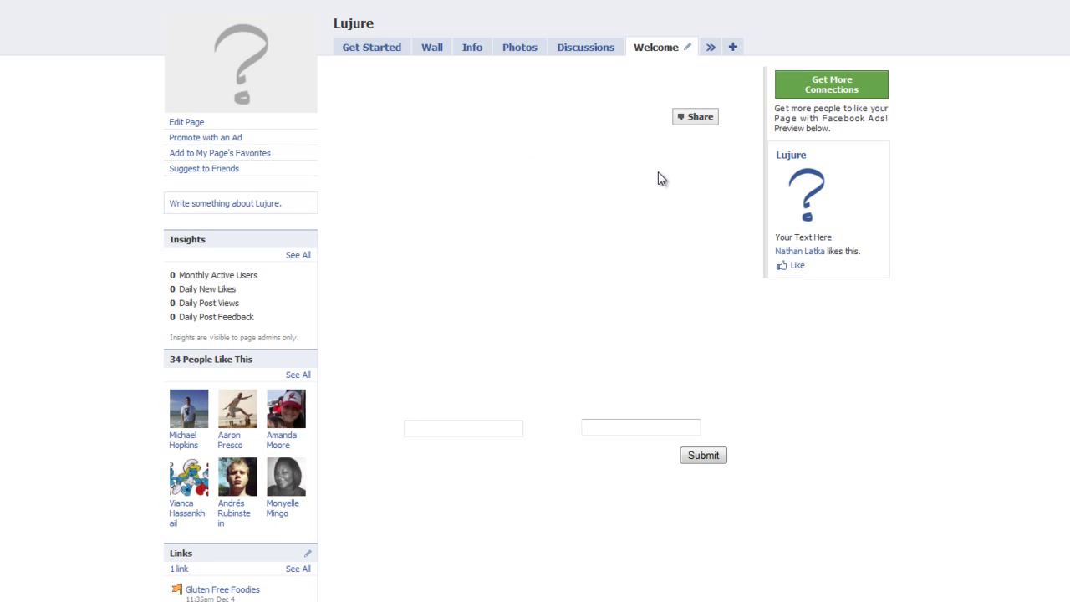
scroll(658, 174, down, 2)
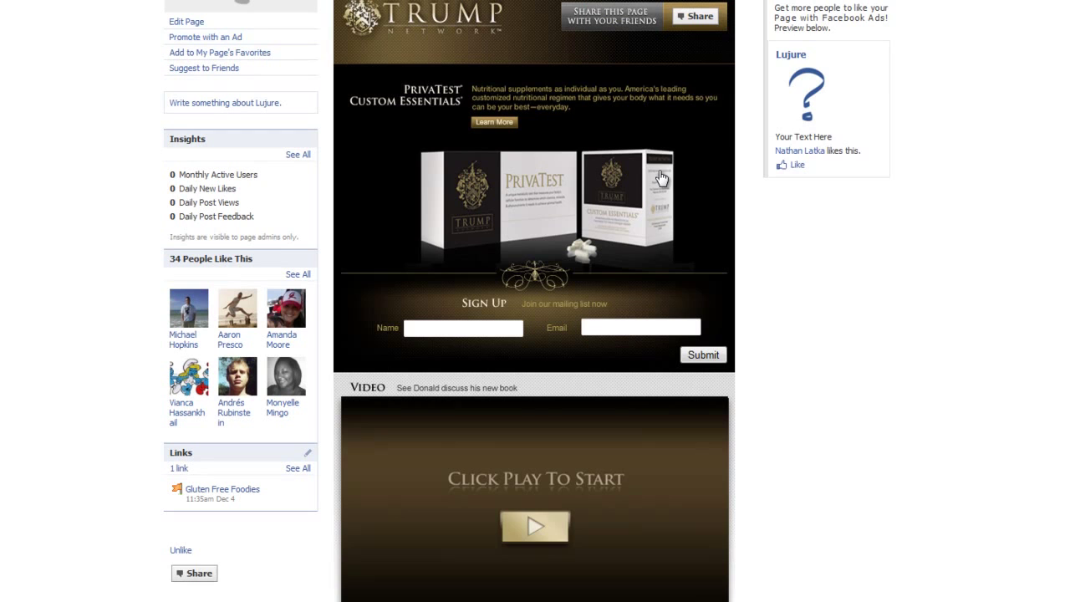
scroll(715, 101, up, 2)
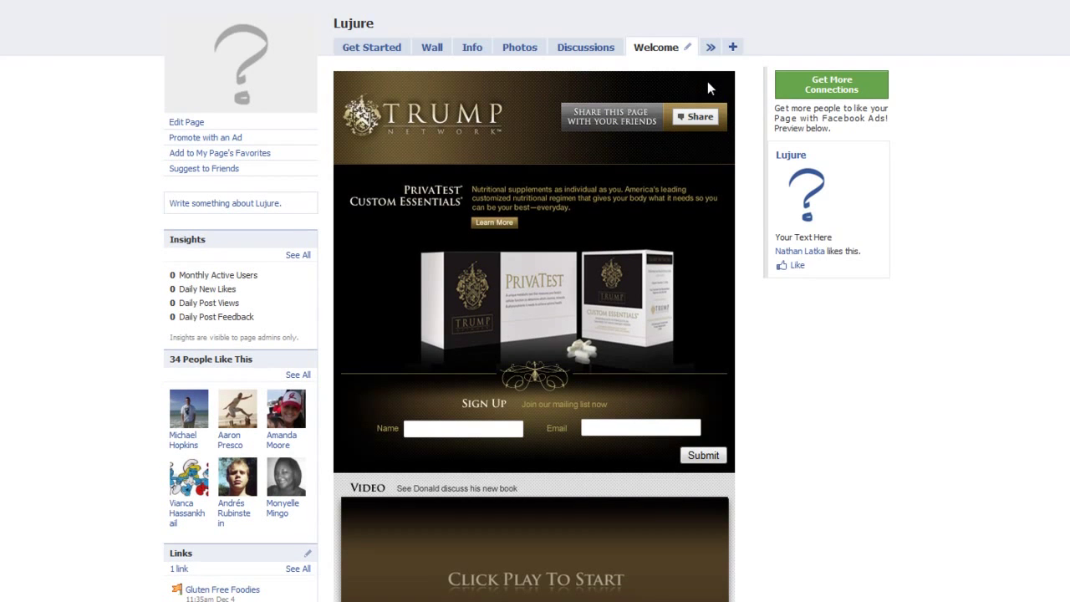
click(693, 126)
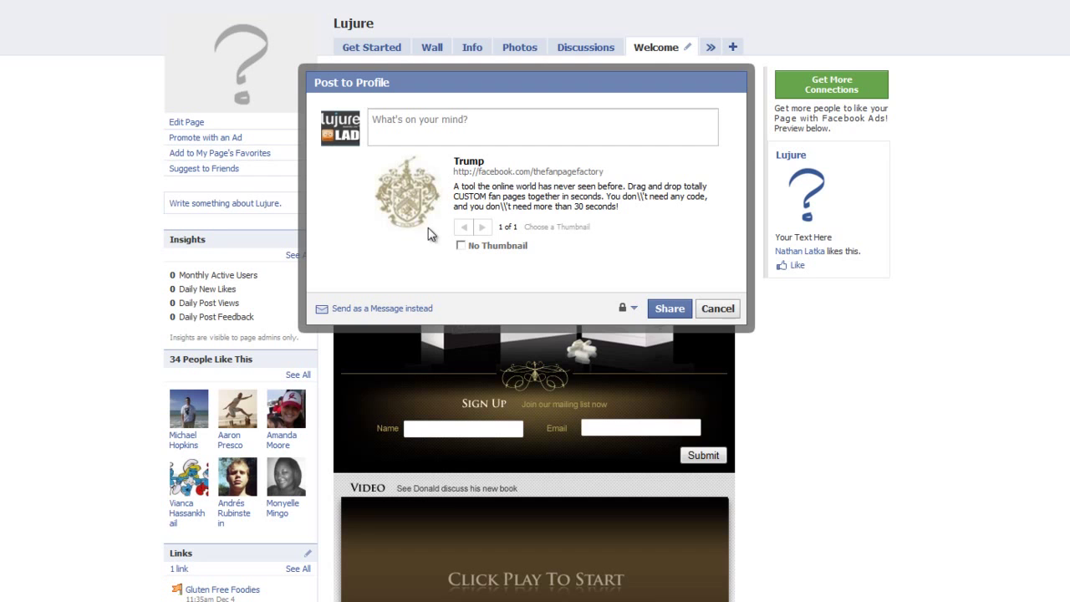
click(715, 309)
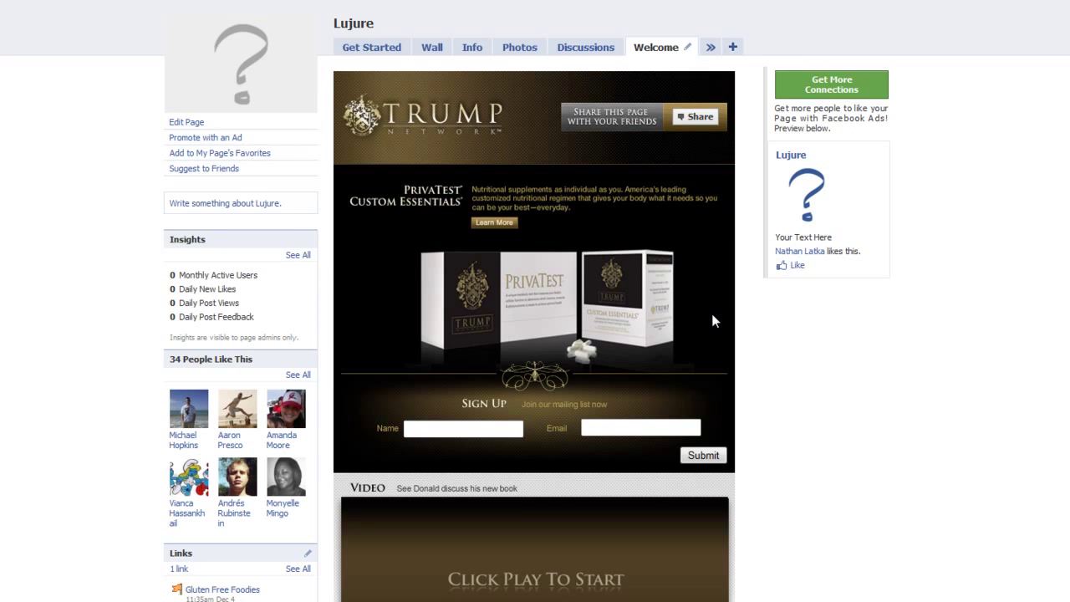
- Try the sign-up form's Name and Email fields and start the YouTube video
scroll(516, 243, down, 2)
click(437, 327)
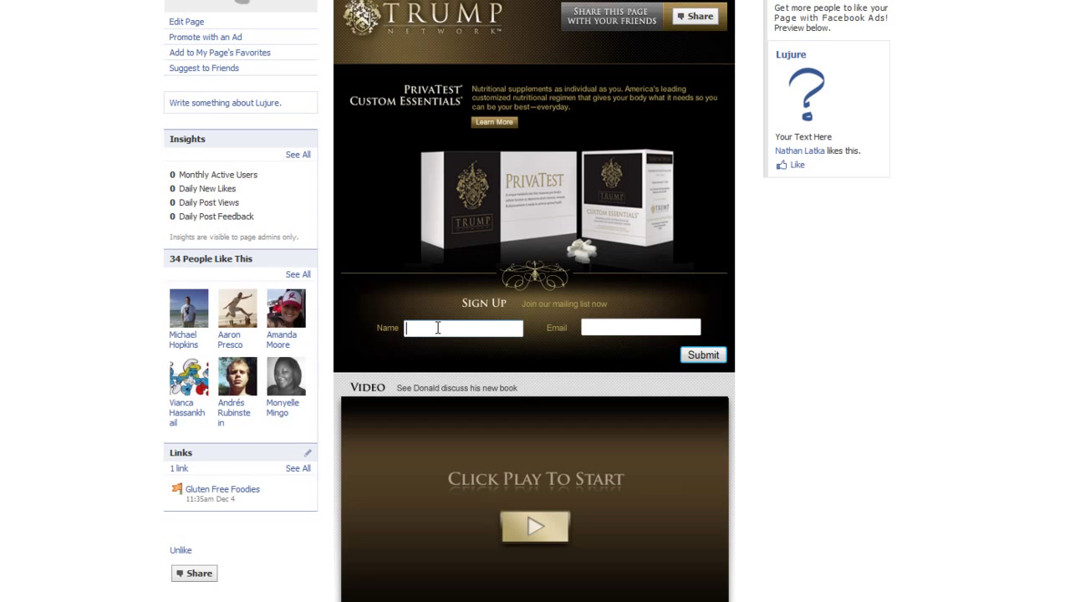
click(627, 326)
scroll(505, 340, down, 3)
click(555, 423)
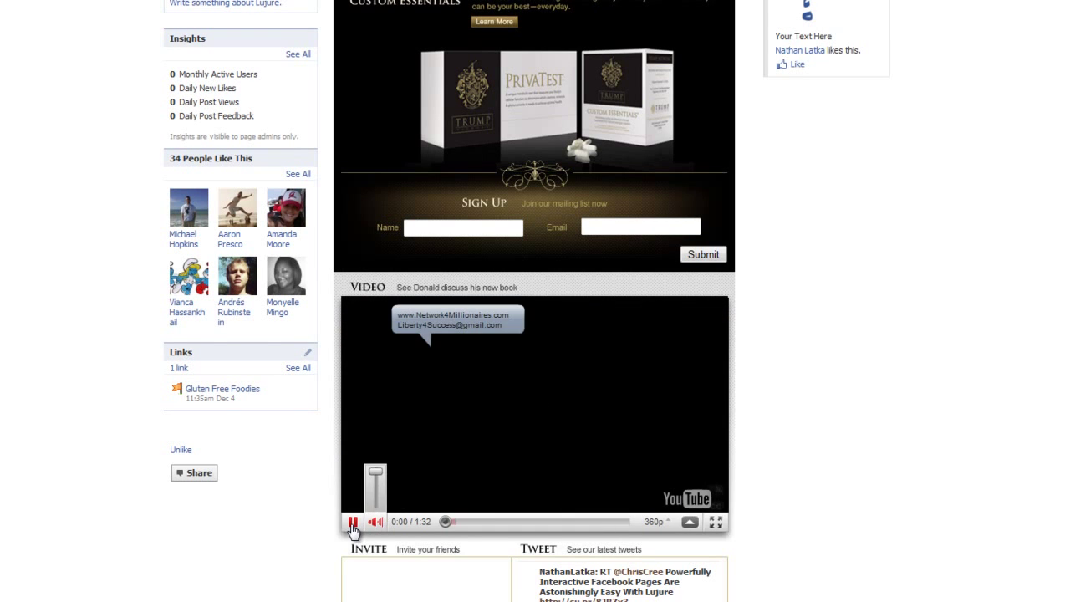
- Pause the Welcome tab's YouTube video and scroll down to the Comment Below section
click(352, 521)
scroll(309, 474, down, 3)
scroll(309, 473, down, 3)
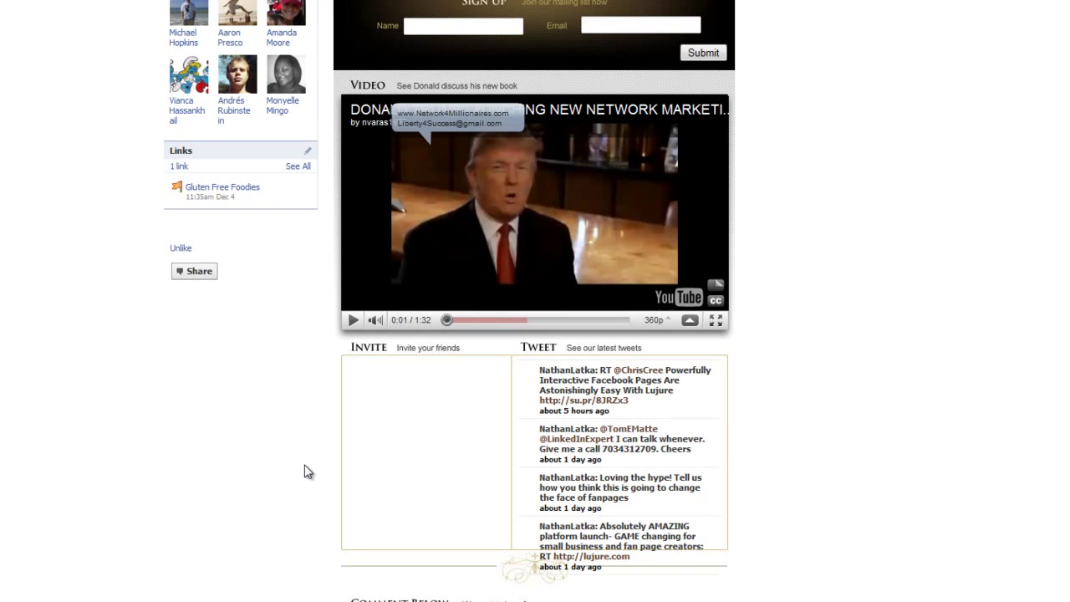
scroll(669, 411, down, 10)
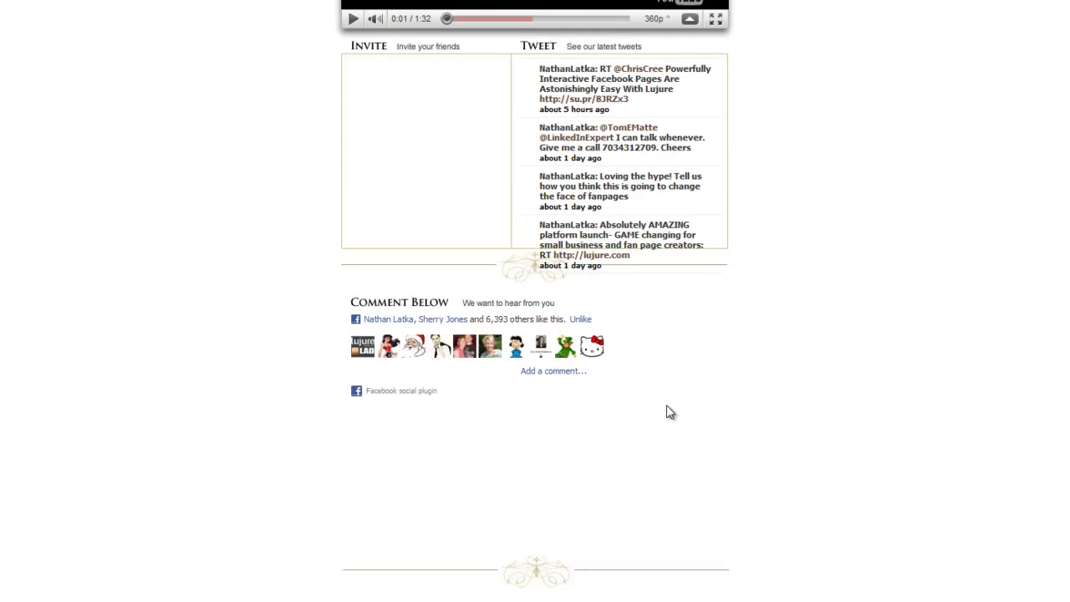
- Post the comment 'Test!!!! WOWW!!!!!' under Comment Below on the Welcome tab
click(552, 294)
text(Test!!!!)
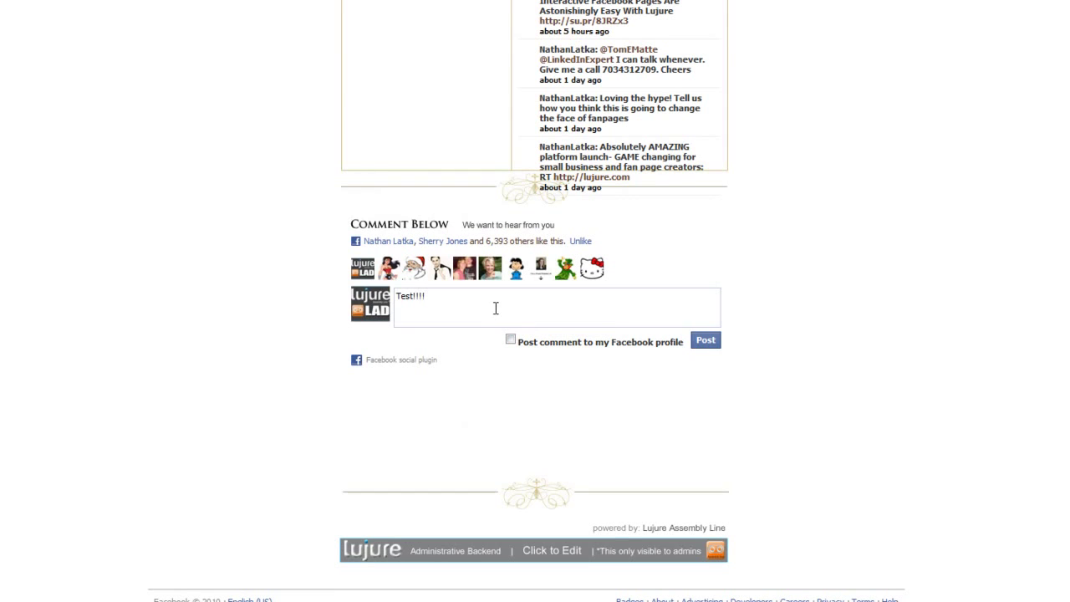
text( WOWW!!!!!)
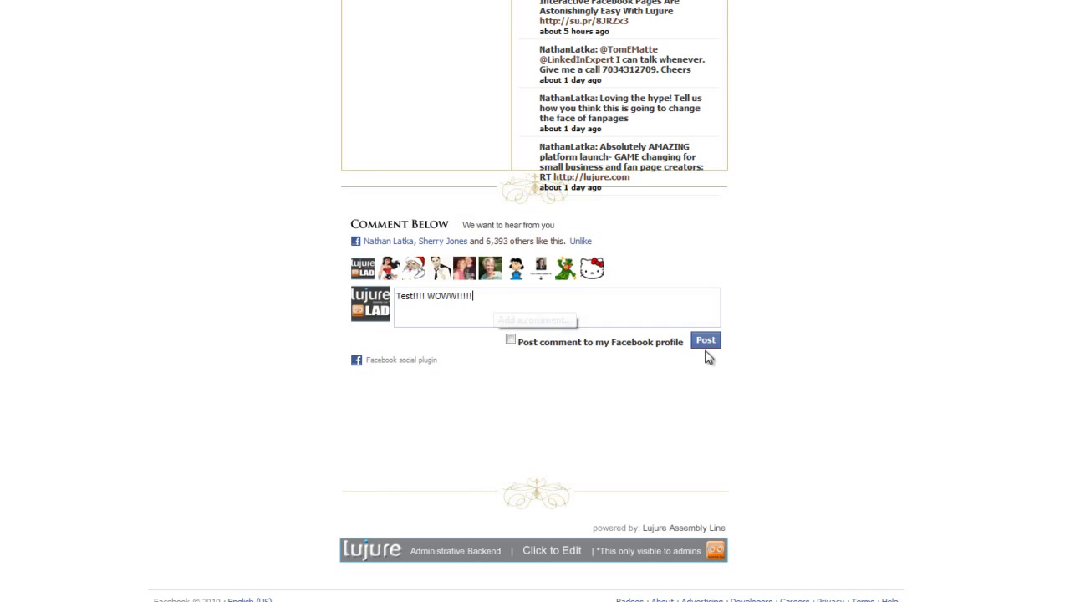
click(711, 347)
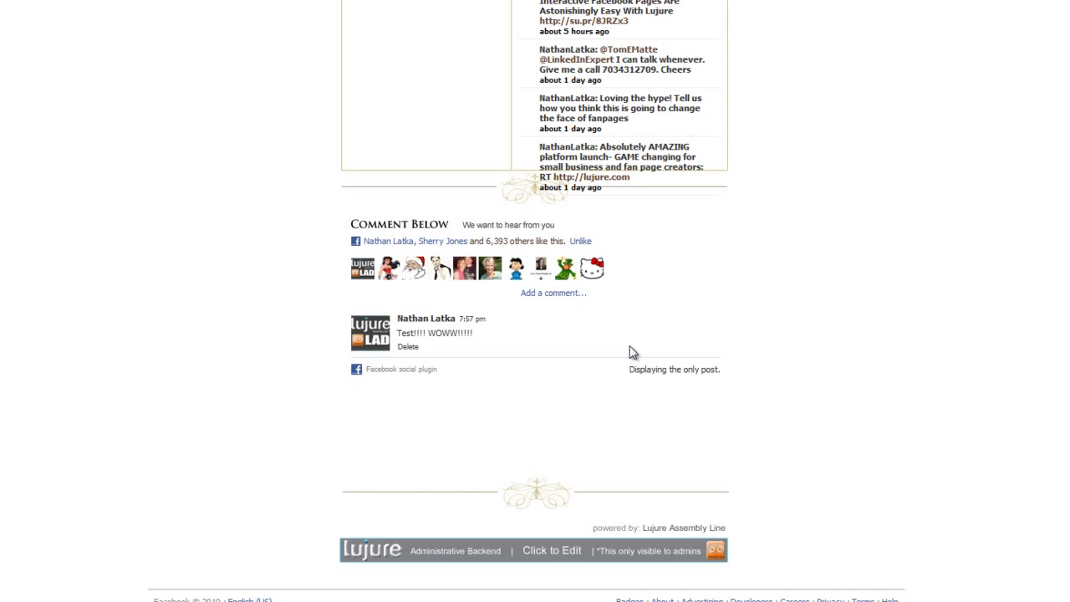
scroll(674, 363, up, 3)
scroll(736, 370, up, 7)
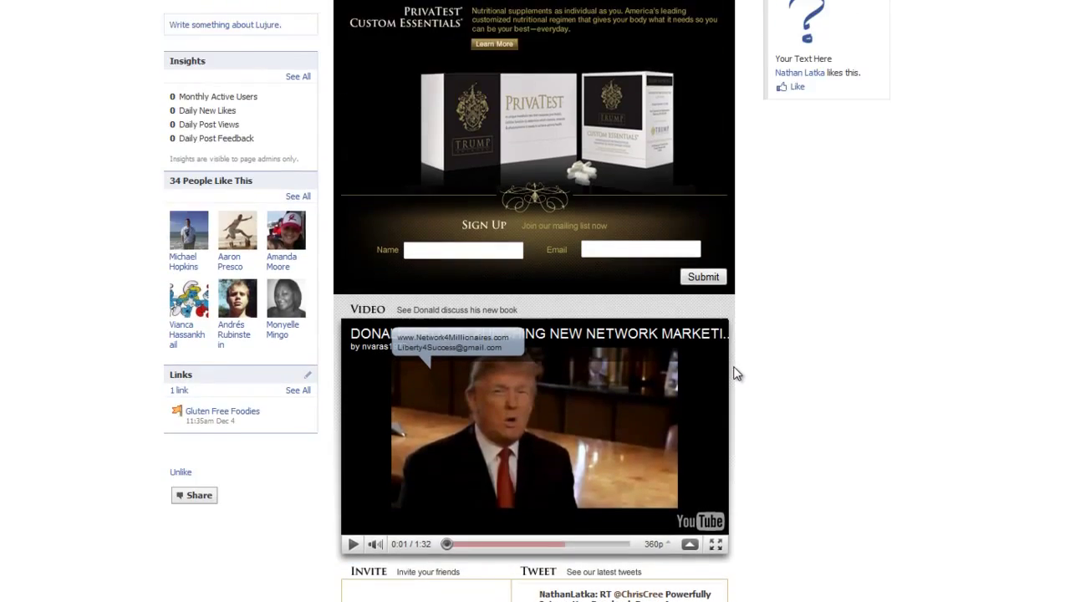
scroll(736, 375, down, 2)
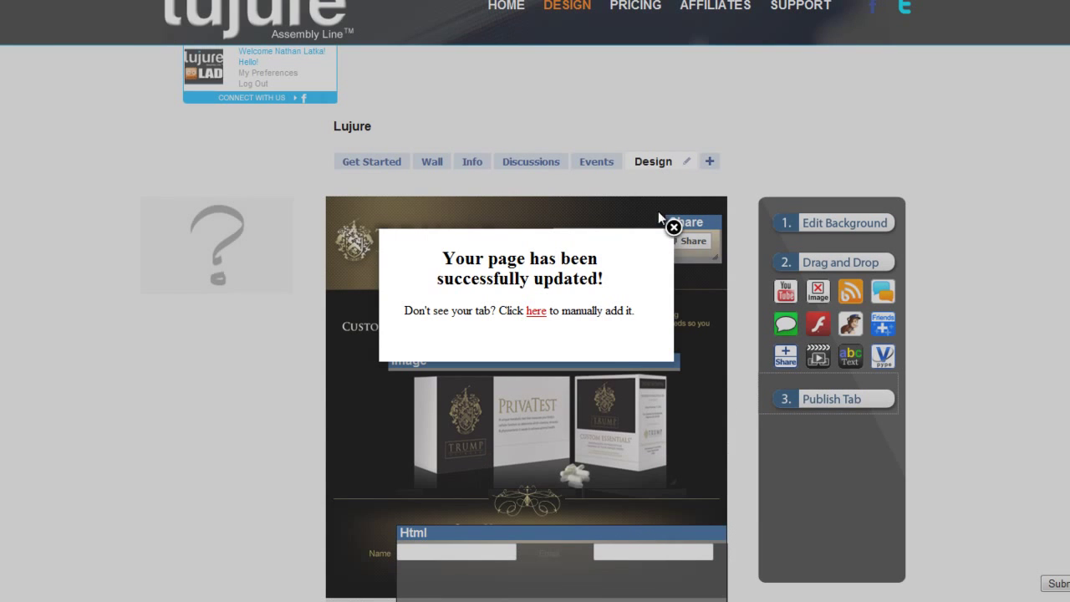
- Close the 'Your page has been successfully updated!' popup and return to the top of the Design editor
click(673, 226)
scroll(749, 203, down, 1)
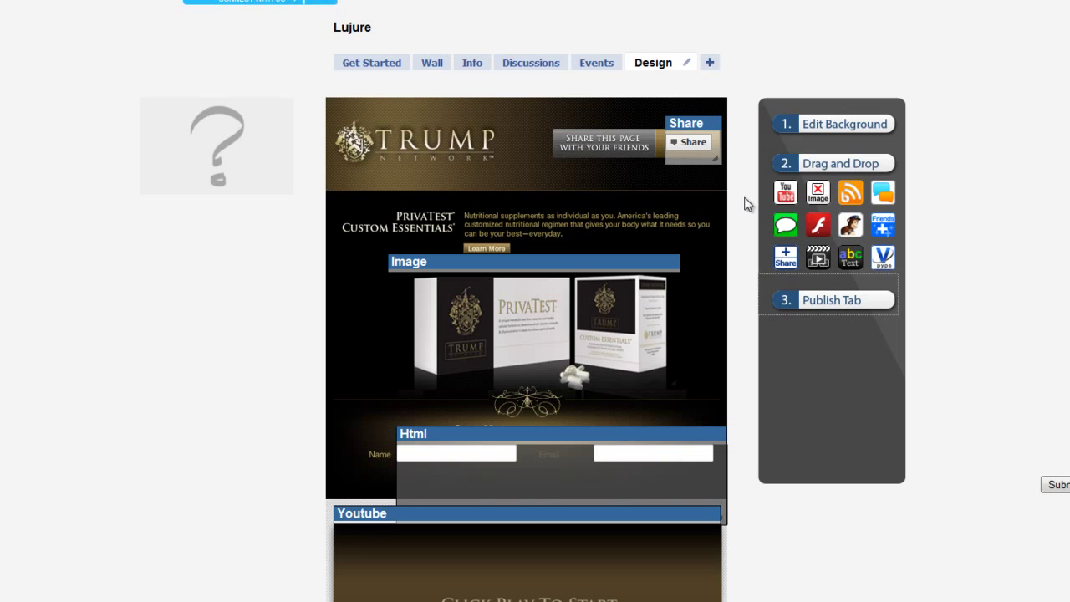
drag(786, 193, 820, 195)
scroll(403, 51, up, 2)
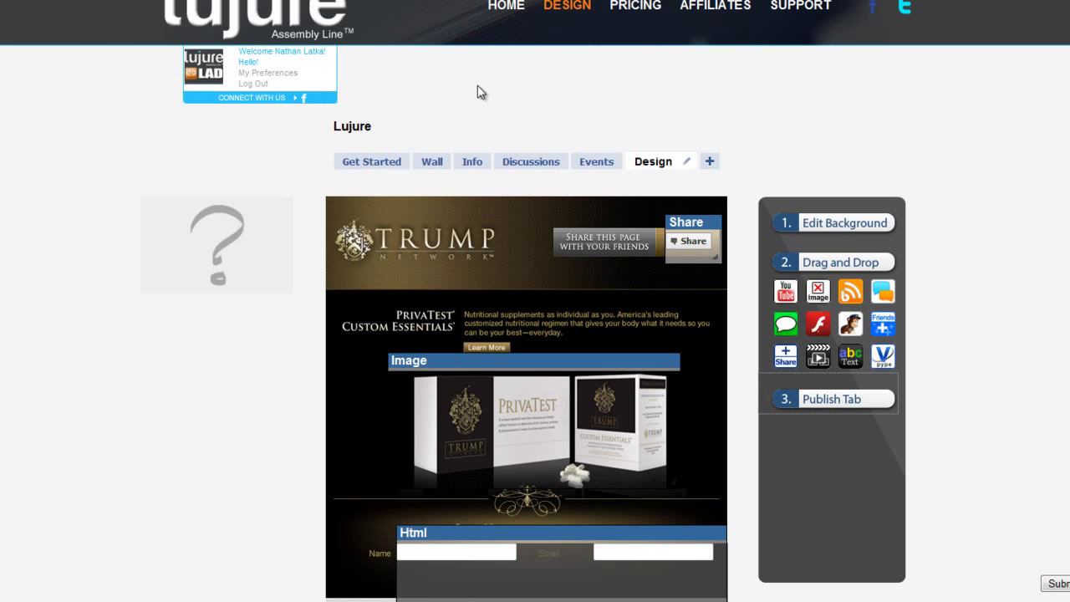